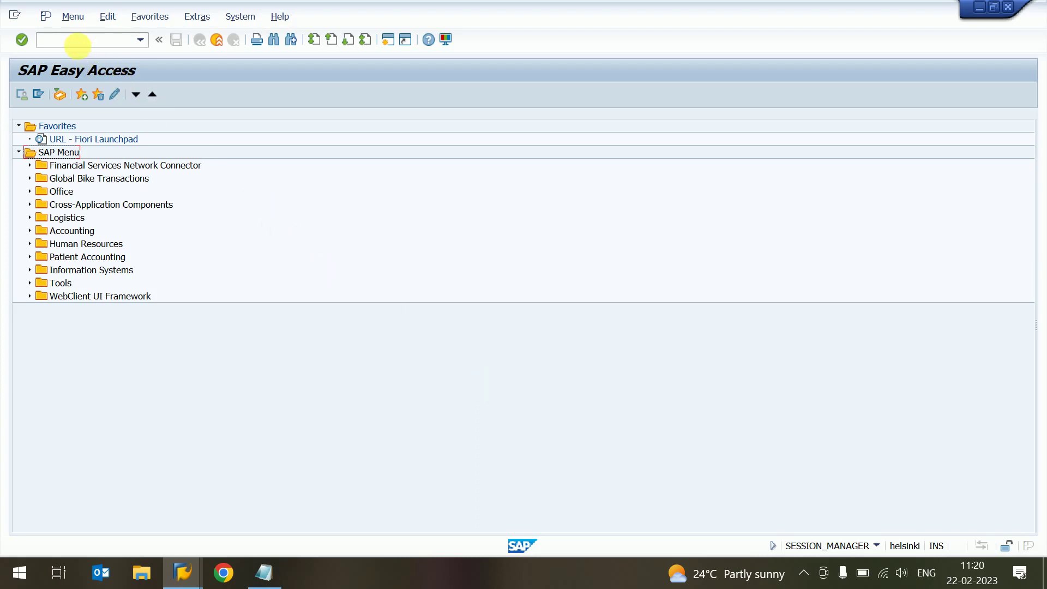
Run transaction SPRO to reach the Customizing: Execute Project screen
{"action": "left_click", "coordinate": [81, 44]}
{"action": "type", "text": "spro"}
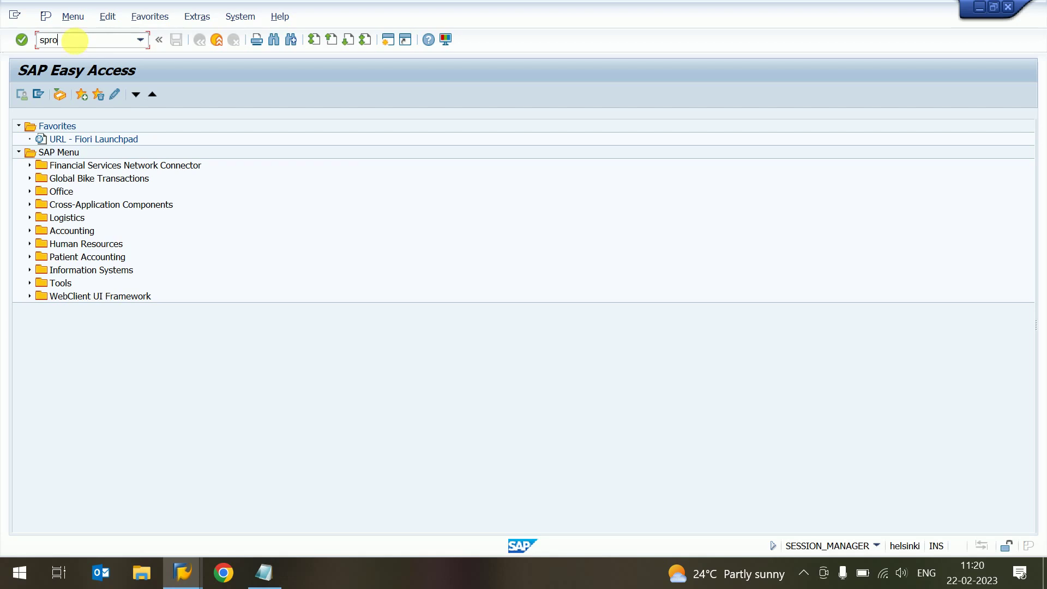
{"action": "key", "text": "Return"}
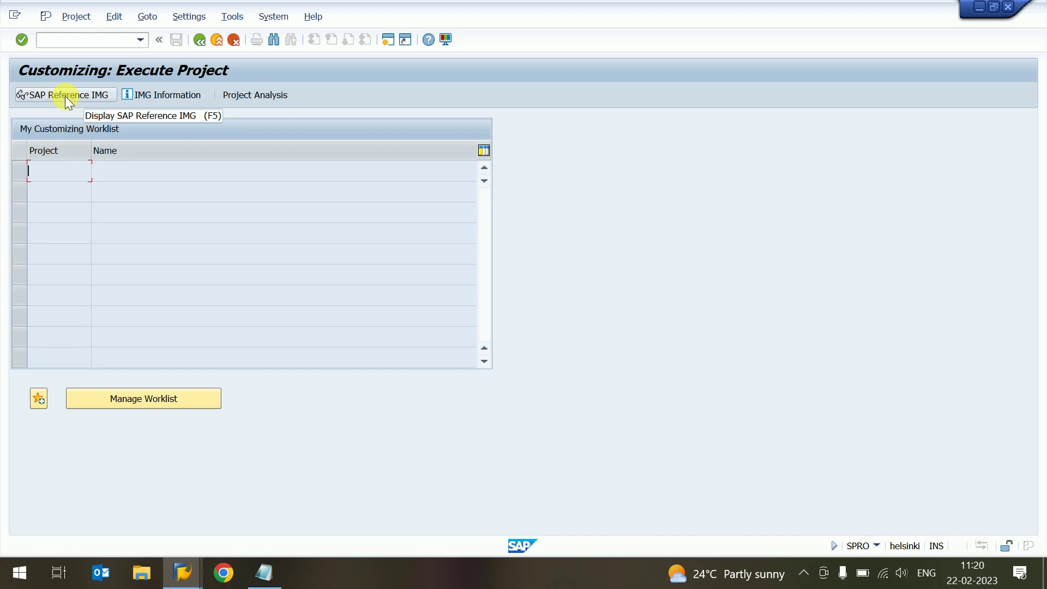
Open the SAP Reference IMG and expand Enterprise Structure > Definition and Materials Management
{"action": "left_click", "coordinate": [64, 96]}
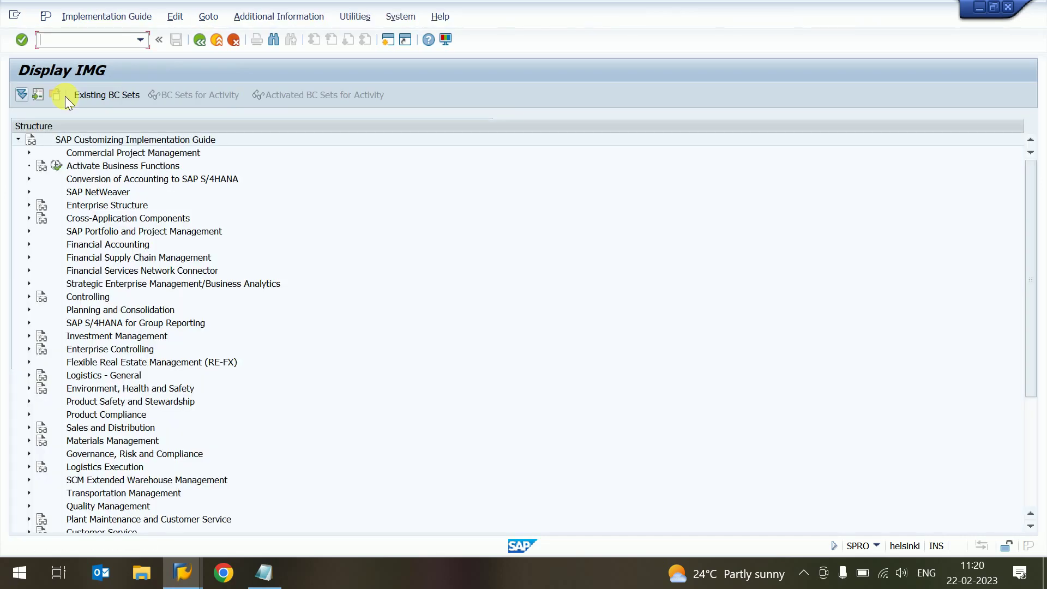
{"action": "left_click", "coordinate": [58, 205]}
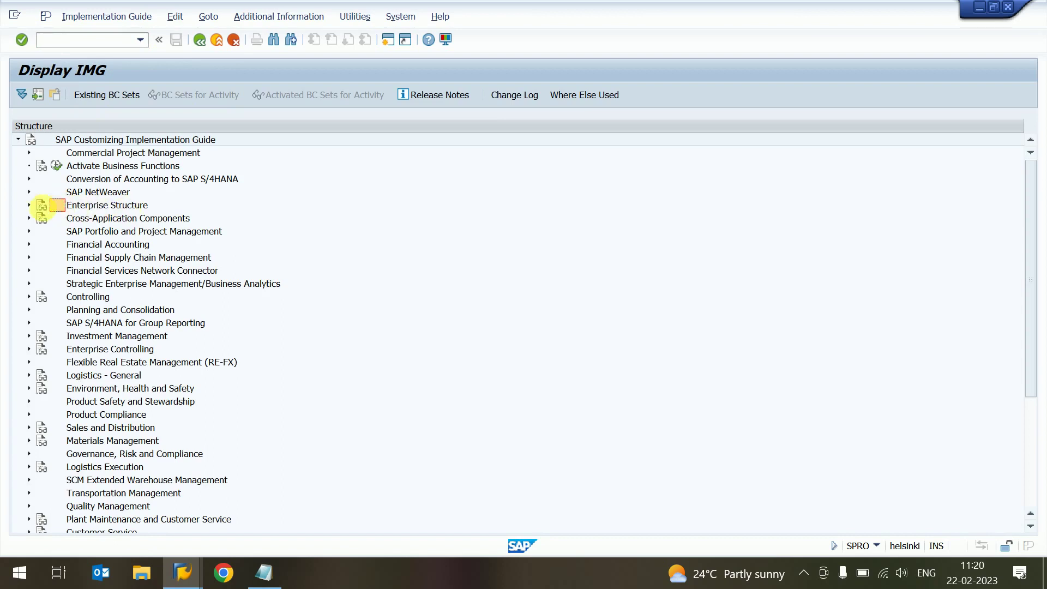
{"action": "left_click", "coordinate": [30, 204]}
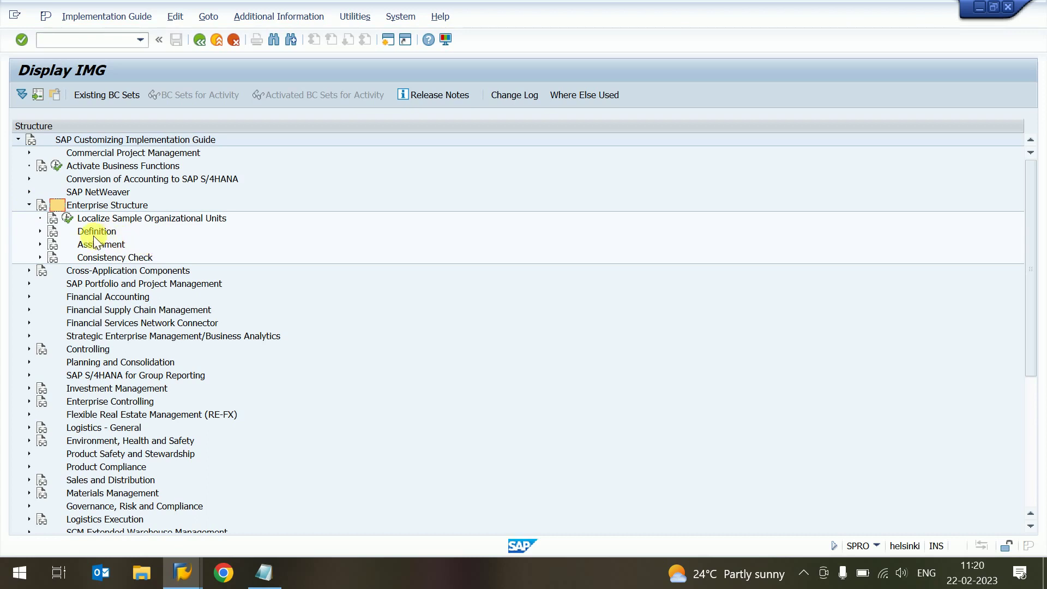
{"action": "left_click", "coordinate": [40, 230]}
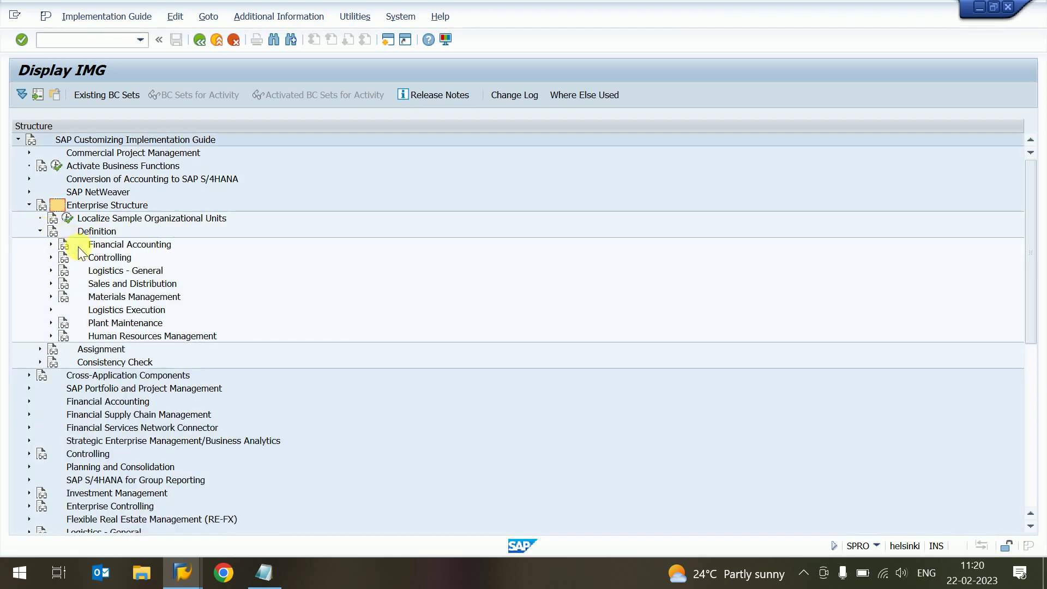
{"action": "left_click", "coordinate": [78, 295]}
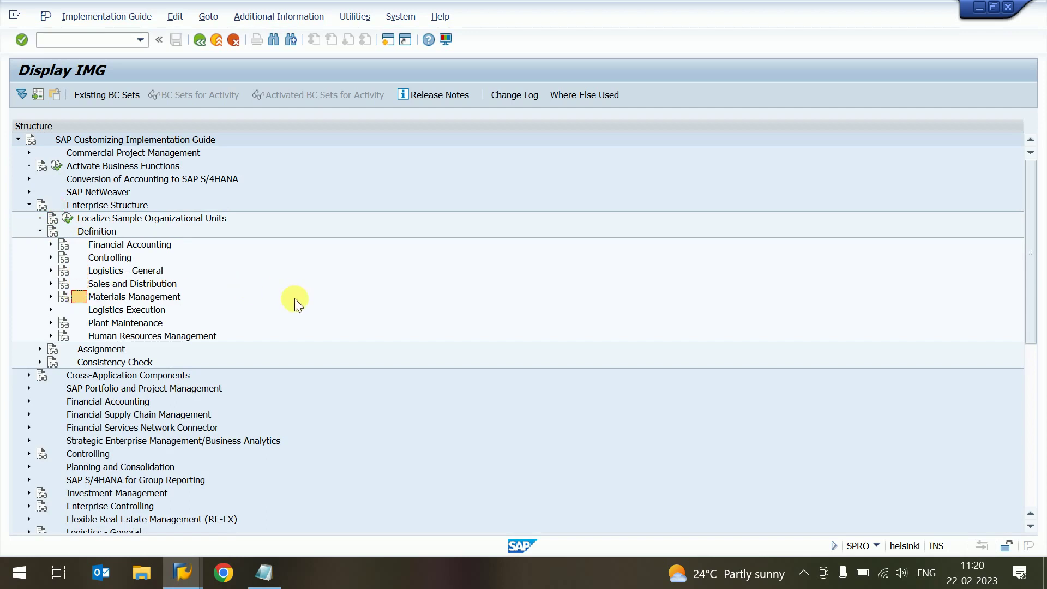
{"action": "key", "text": "Right"}
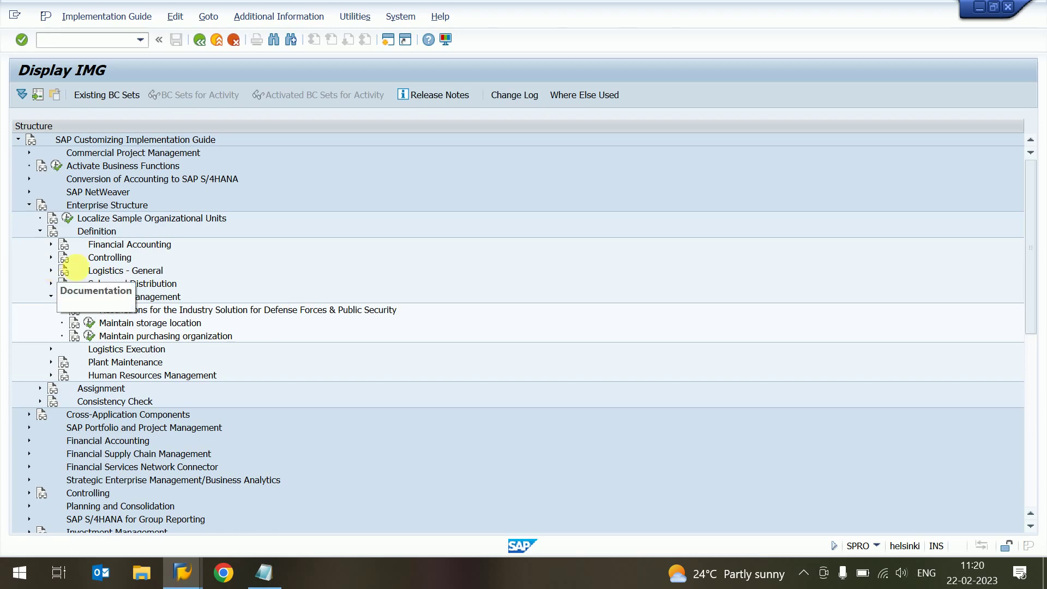
Expand Logistics - General and run 'Define, copy, delete, check plant'
{"action": "left_click", "coordinate": [99, 270]}
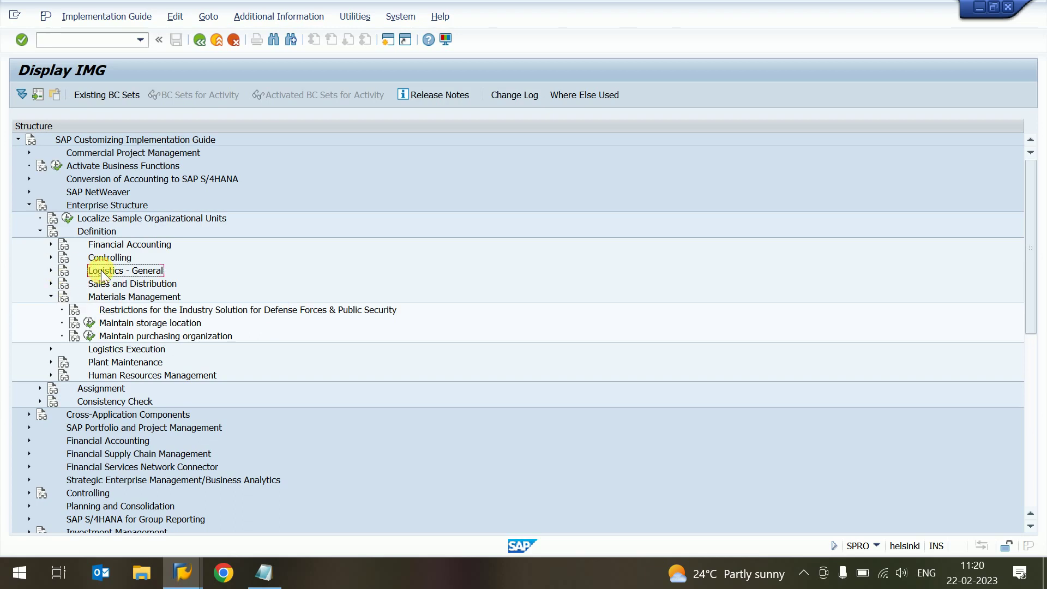
{"action": "left_click", "coordinate": [50, 270]}
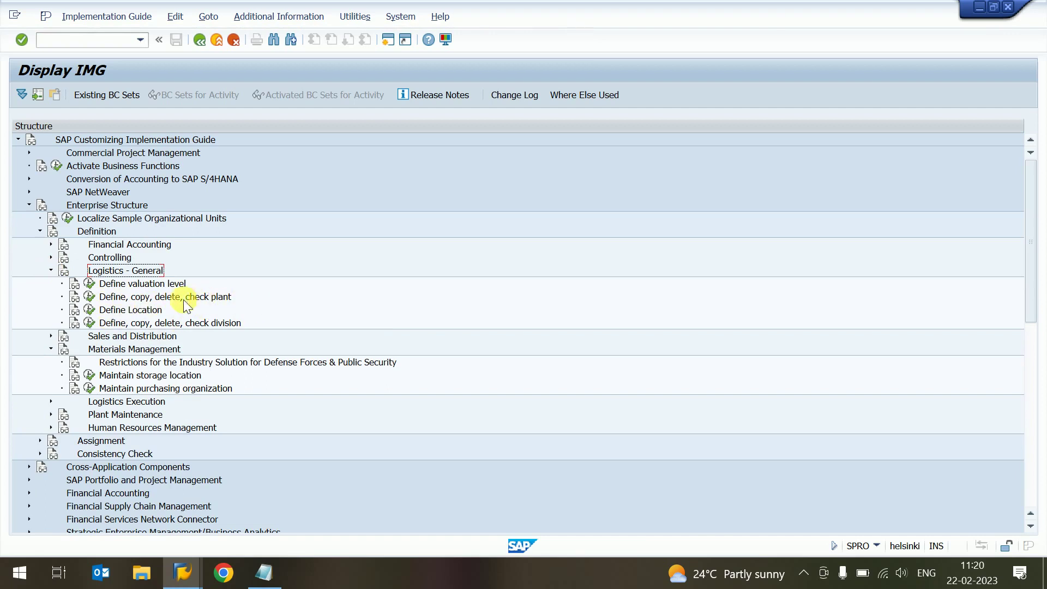
{"action": "left_click", "coordinate": [90, 297]}
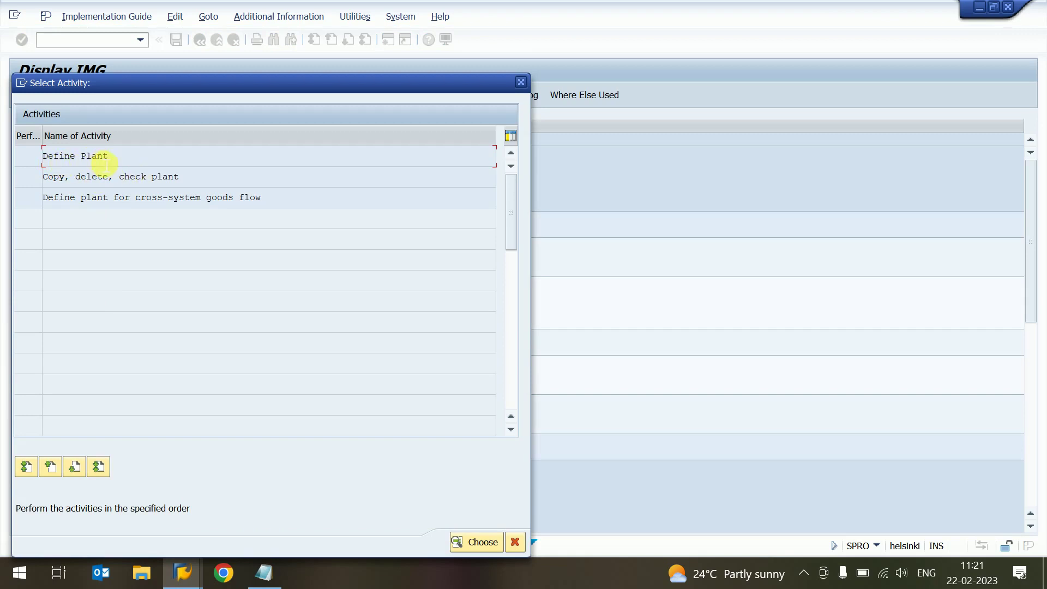
Open Define Plant, browse the 27-plant overview, and select the TWP1 row as template
{"action": "double_click", "coordinate": [81, 163]}
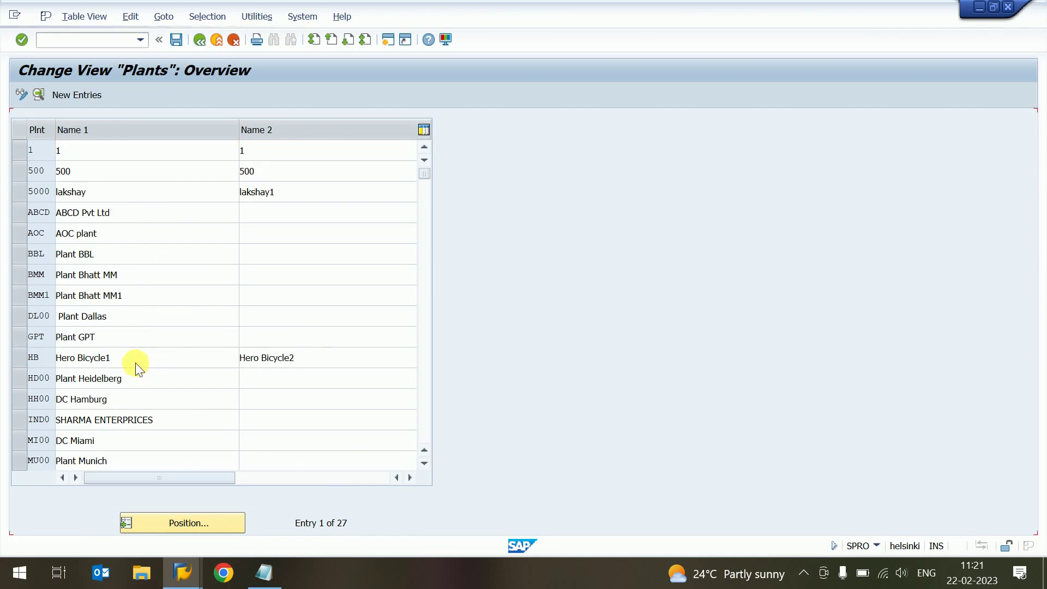
{"action": "key", "text": "ctrl+Page_Down"}
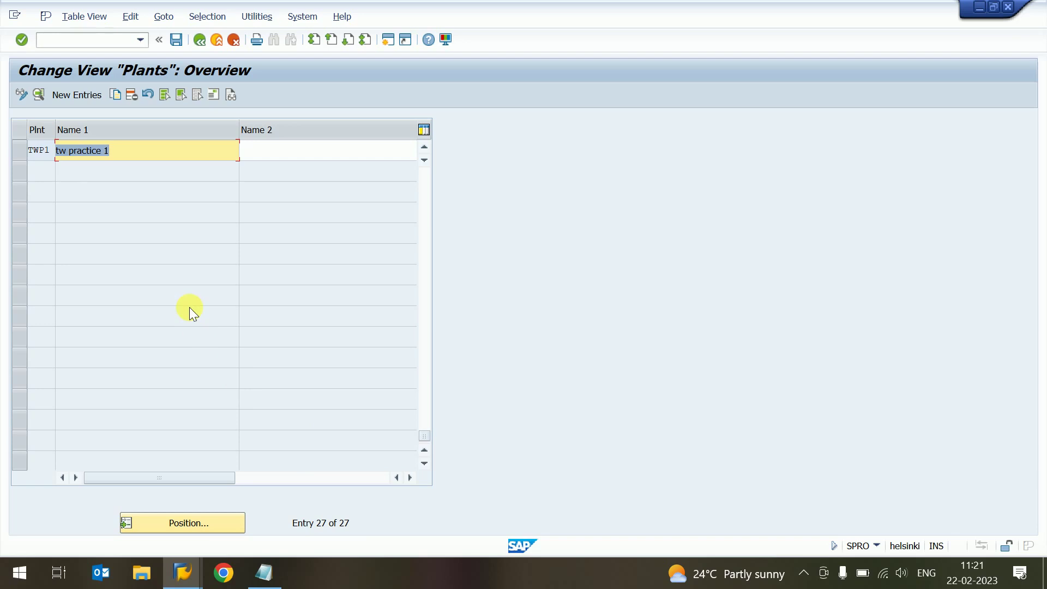
{"action": "key", "text": "ctrl+Page_Up"}
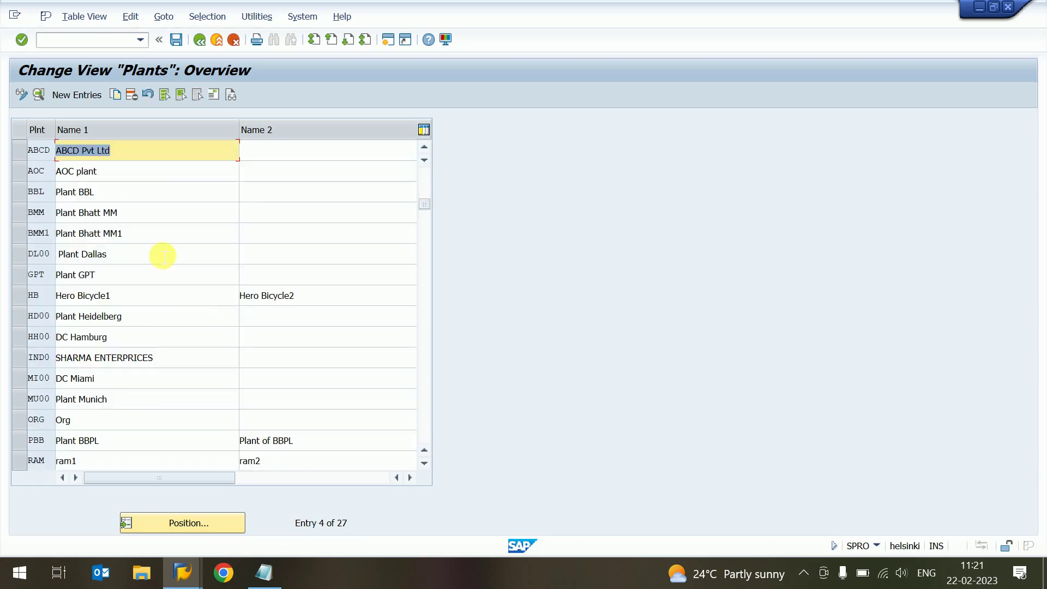
{"action": "left_click", "coordinate": [69, 97]}
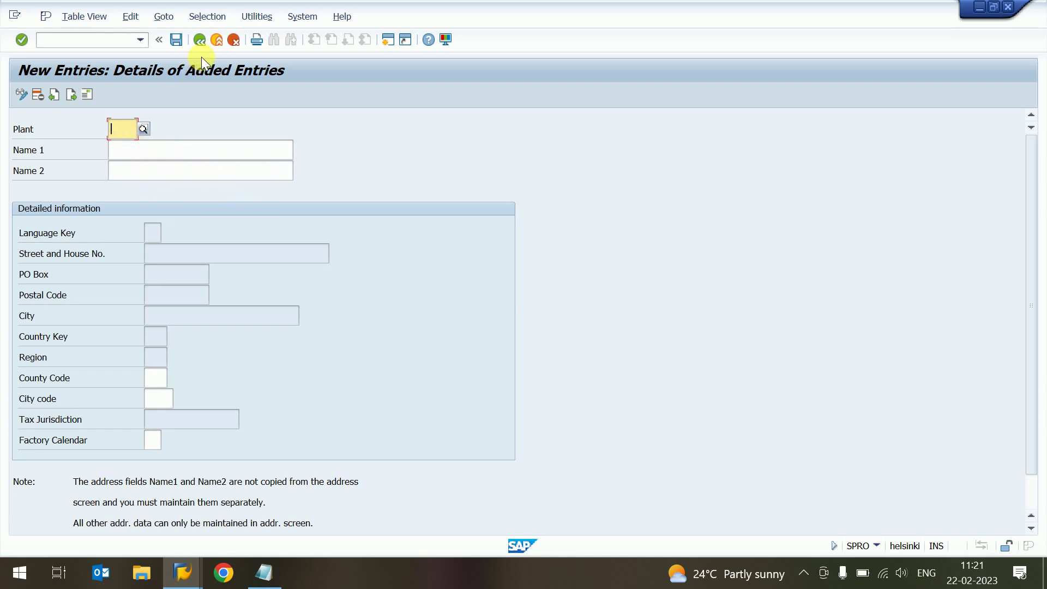
{"action": "left_click", "coordinate": [199, 39]}
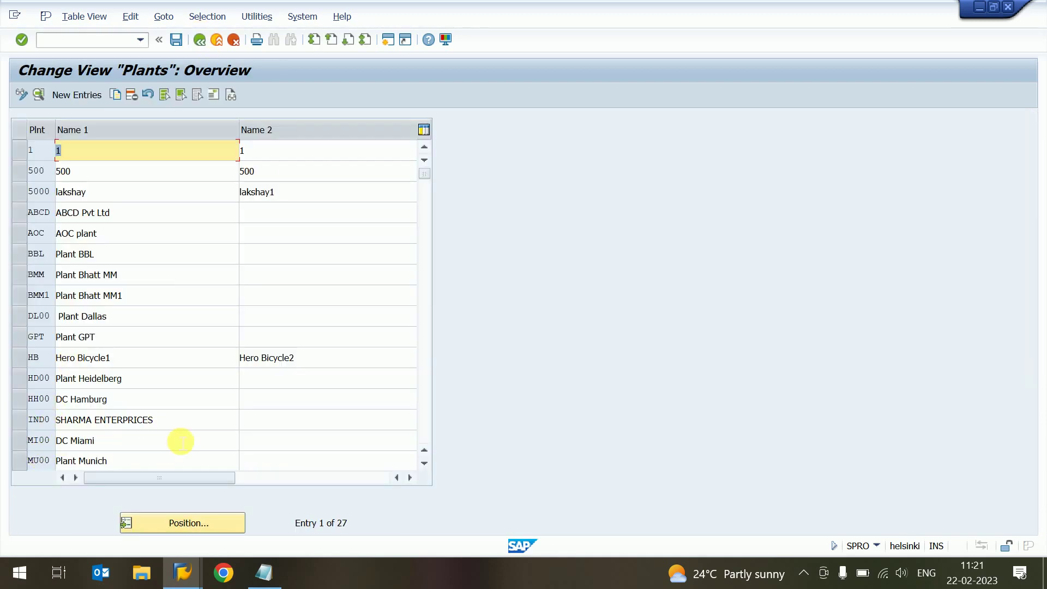
{"action": "left_click", "coordinate": [423, 384]}
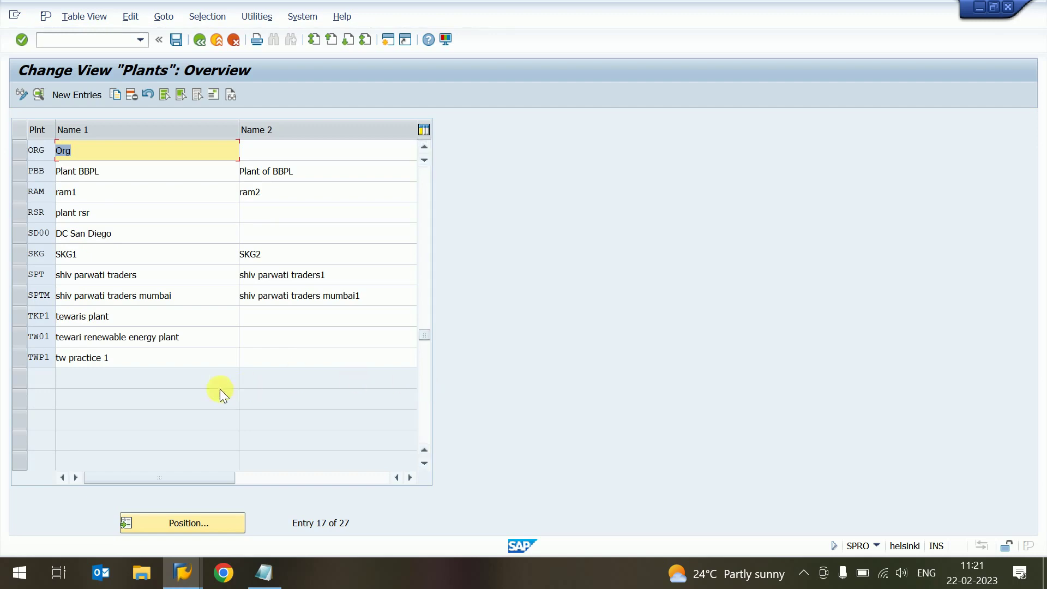
{"action": "left_click", "coordinate": [22, 361]}
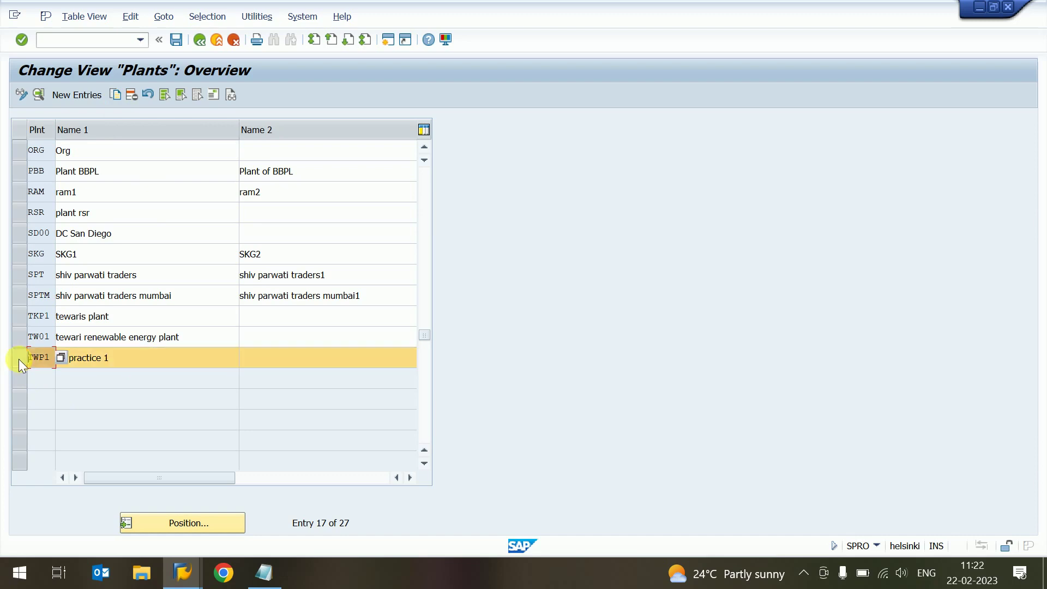
Copy plant TWP1 into a new entry with plant code Z100
{"action": "left_click", "coordinate": [116, 95]}
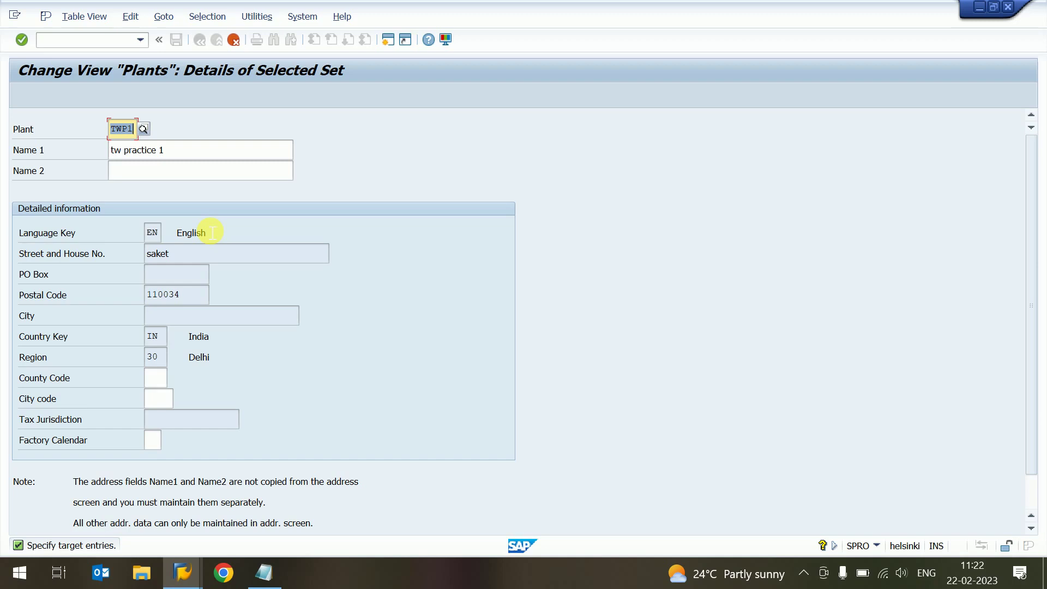
{"action": "type", "text": "ZZ"}
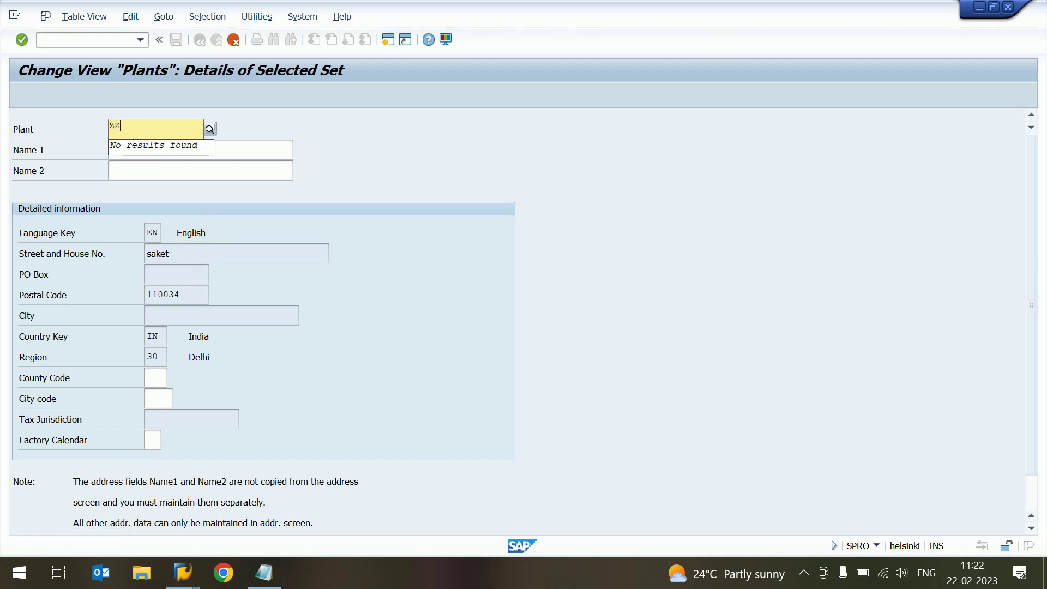
{"action": "type", "text": "11"}
{"action": "key", "text": "BackSpace"}
{"action": "key", "text": "BackSpace"}
{"action": "key", "text": "BackSpace"}
{"action": "type", "text": "100"}
{"action": "key", "text": "Tab"}
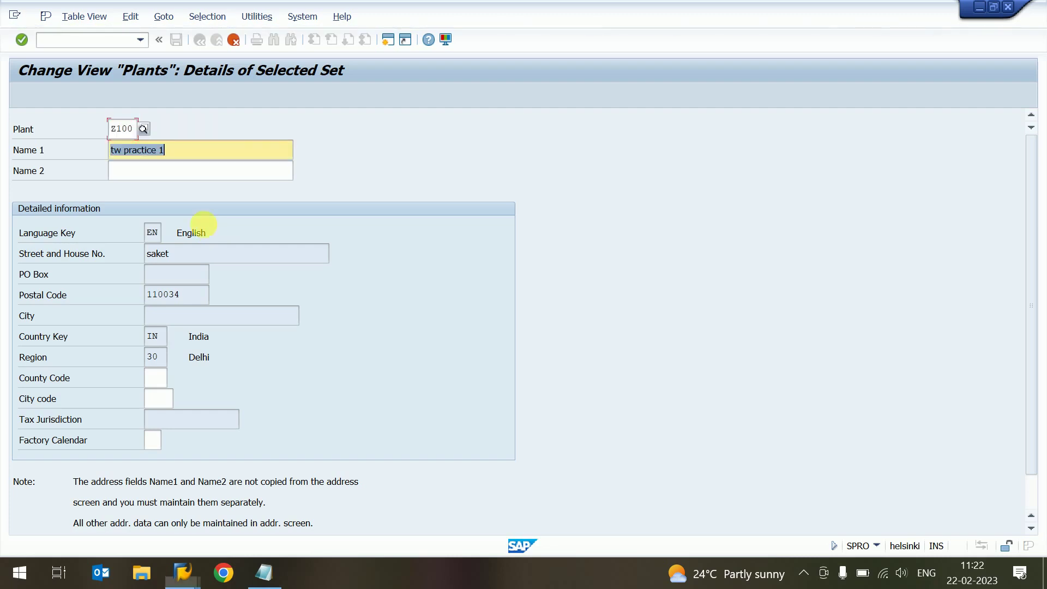
{"action": "key", "text": "shift+Tab"}
{"action": "key", "text": "Tab"}
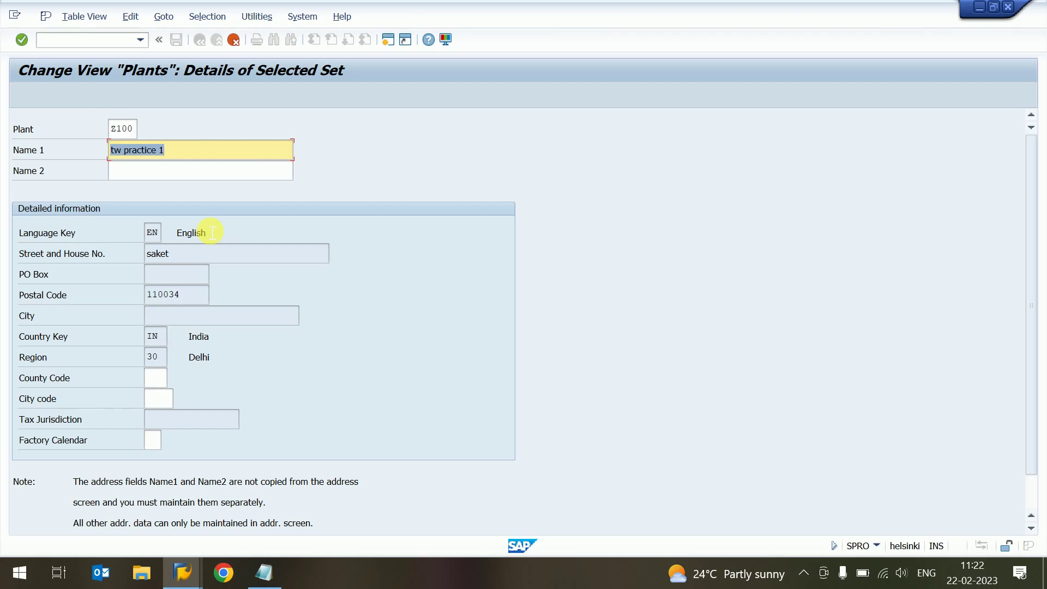
Enter 'Z100 Plant Pvt. Ltd.' as Name 1 and confirm it
{"action": "type", "text": "Z100 "}
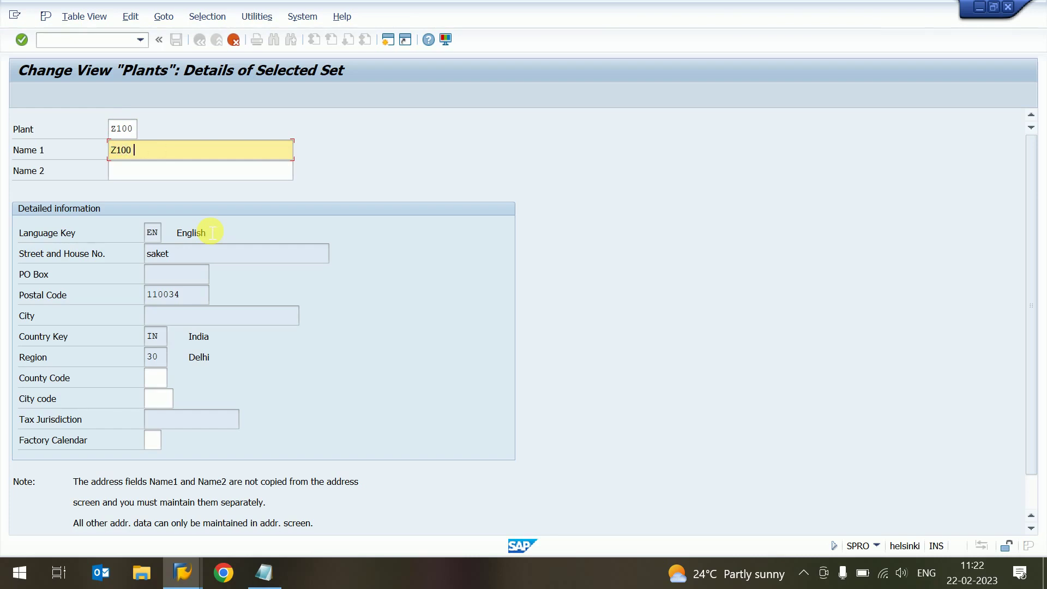
{"action": "type", "text": "Plant"}
{"action": "type", "text": "Pvt "}
{"action": "type", "text": "Ltd."}
{"action": "key", "text": "Left"}
{"action": "key", "text": "Left"}
{"action": "type", "text": "."}
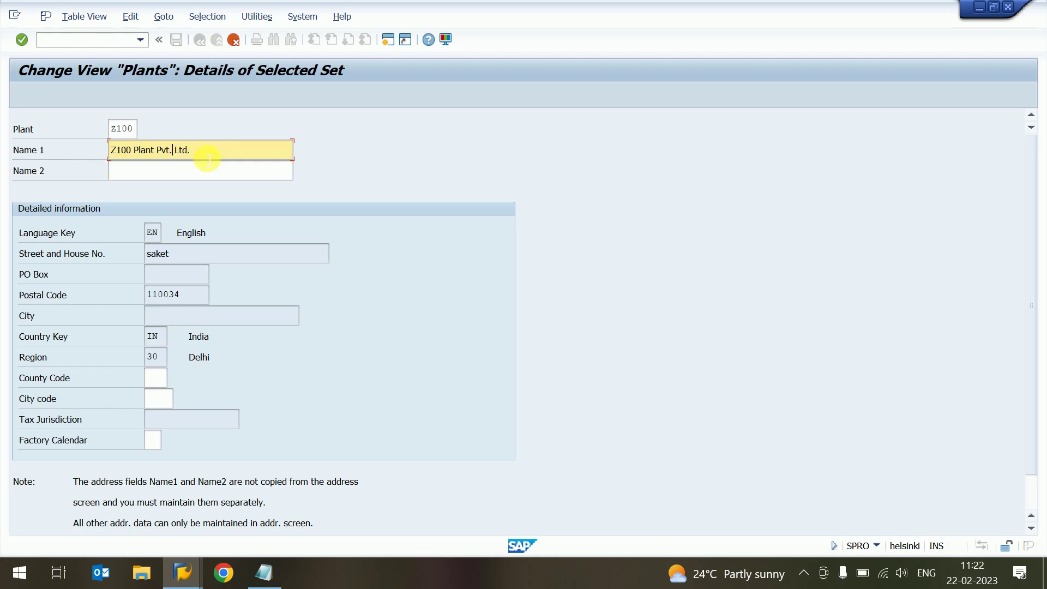
{"action": "left_click", "coordinate": [137, 174]}
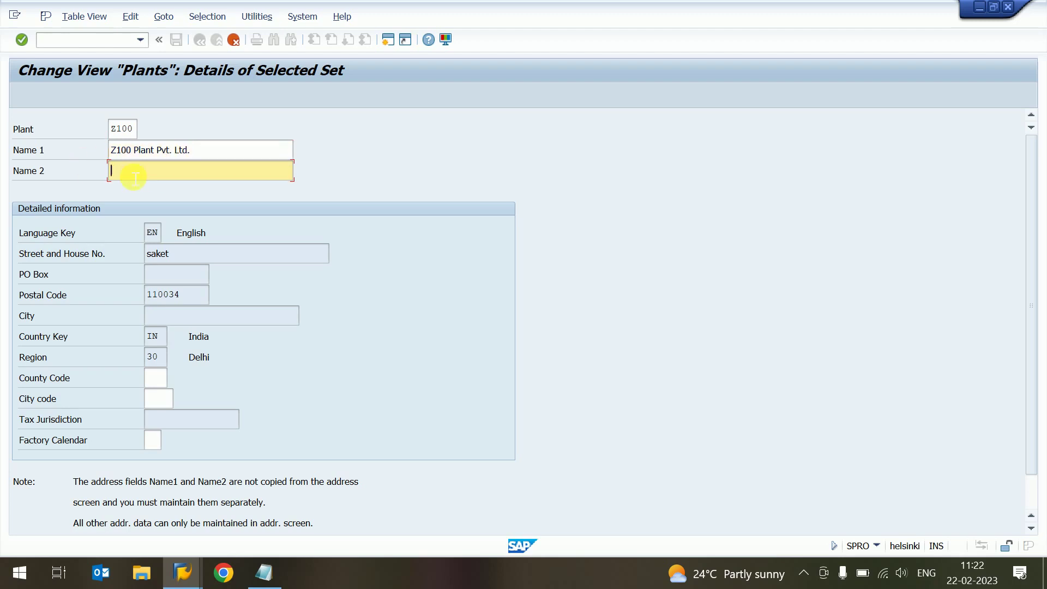
{"action": "left_click", "coordinate": [229, 154]}
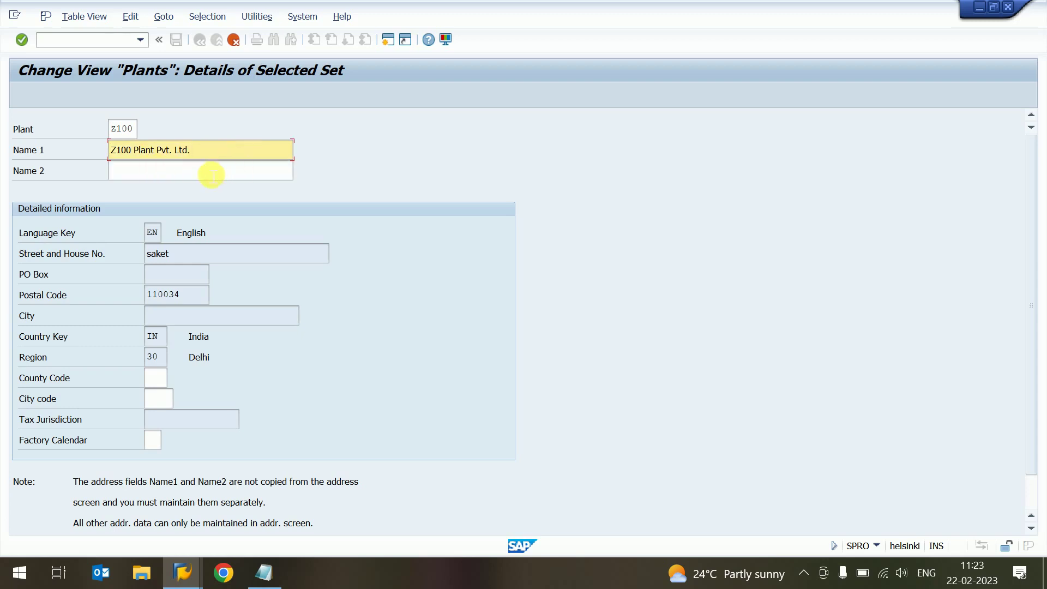
{"action": "left_click", "coordinate": [164, 178]}
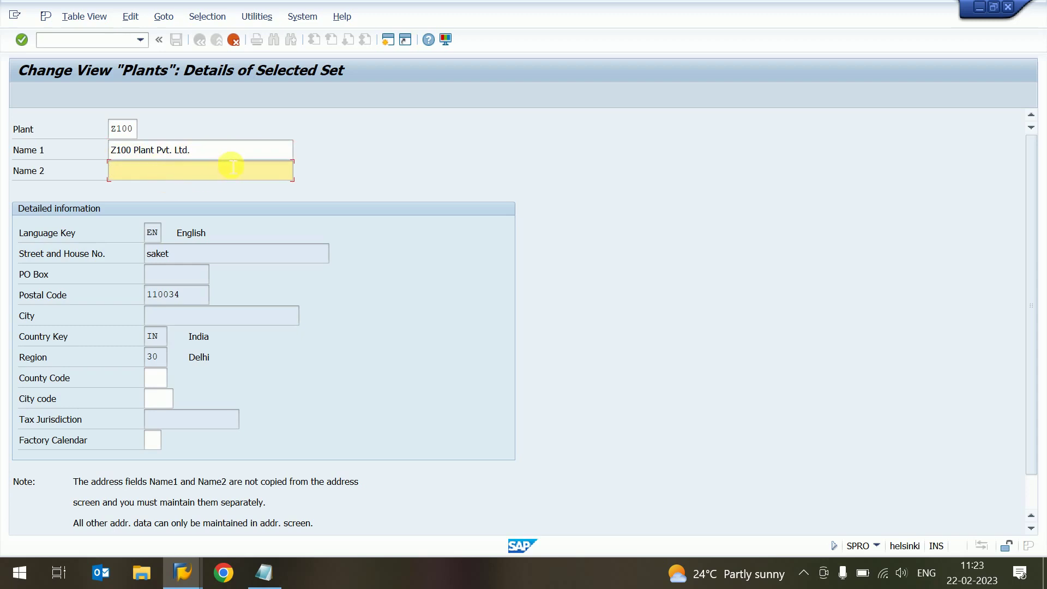
{"action": "left_click", "coordinate": [249, 157]}
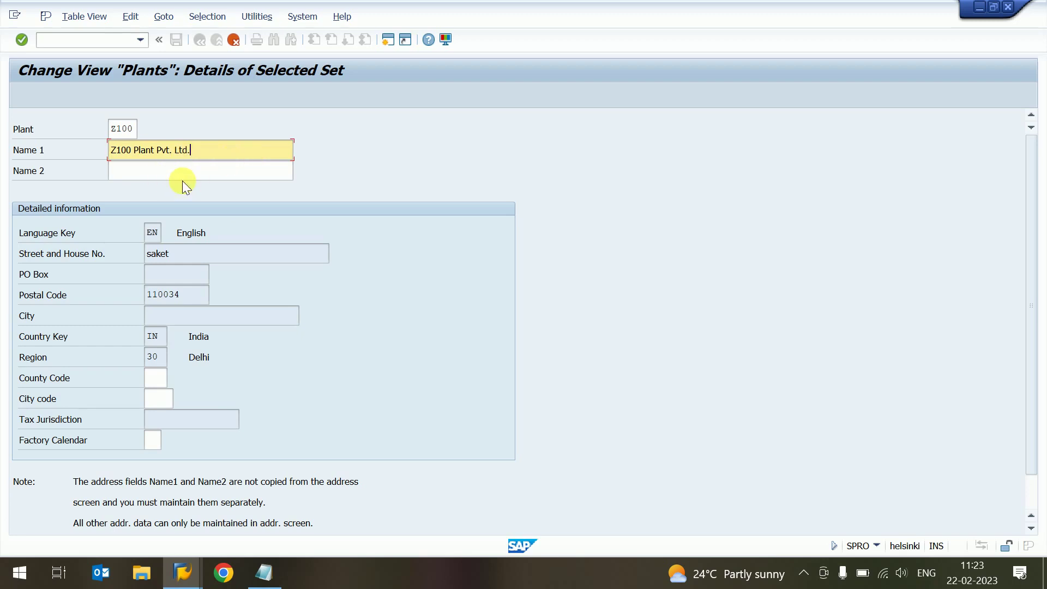
{"action": "key", "text": "Return"}
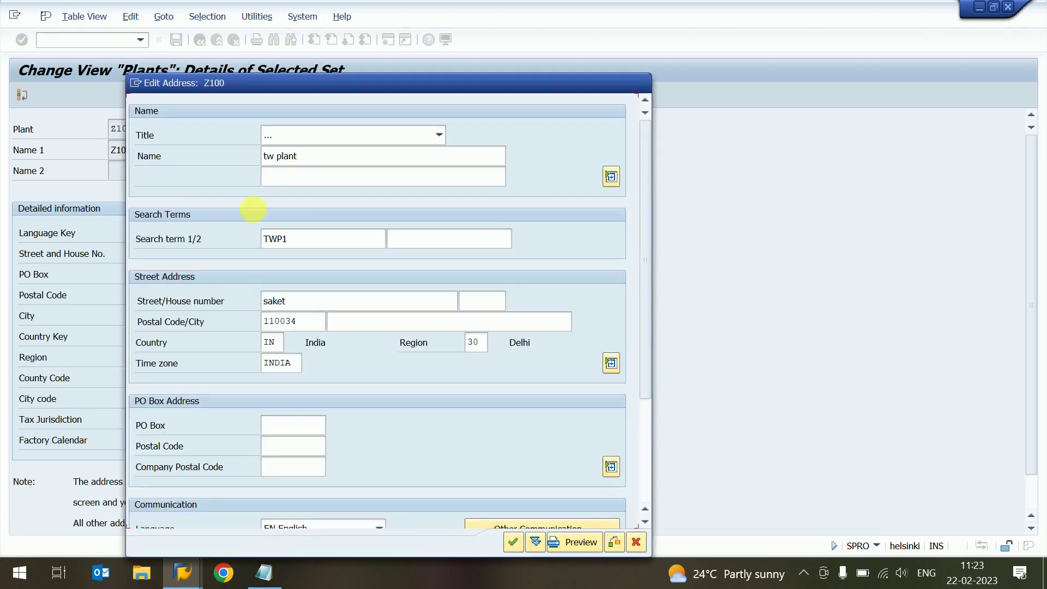
Replace the copied address names with 'Z100 Plant Pvt. Ltd.' and 'Z100 Test Plant'
{"action": "left_click_drag", "start_coordinate": [182, 79], "coordinate": [307, 42]}
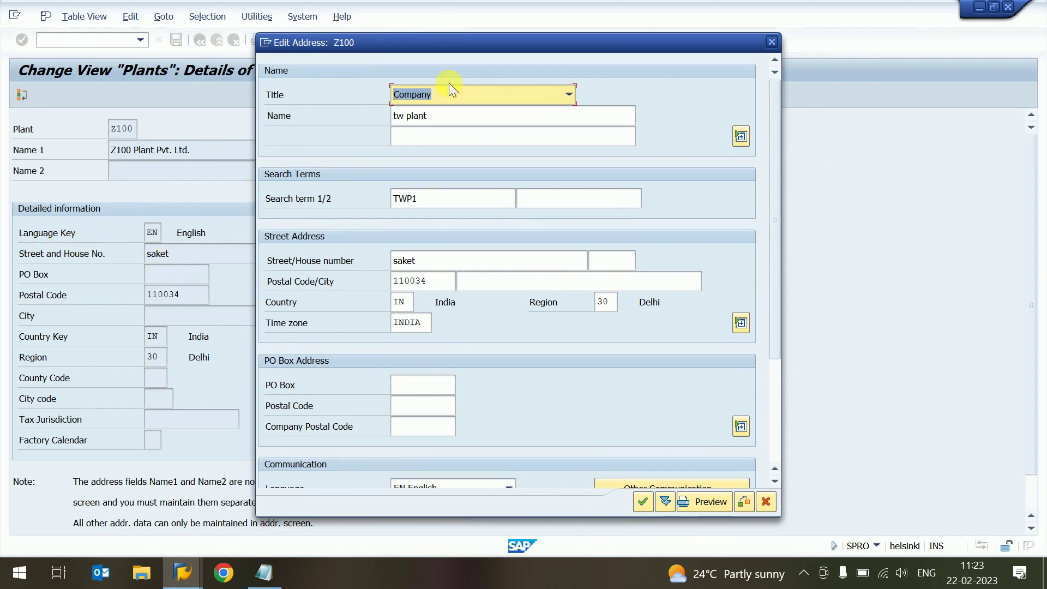
{"action": "left_click", "coordinate": [477, 117]}
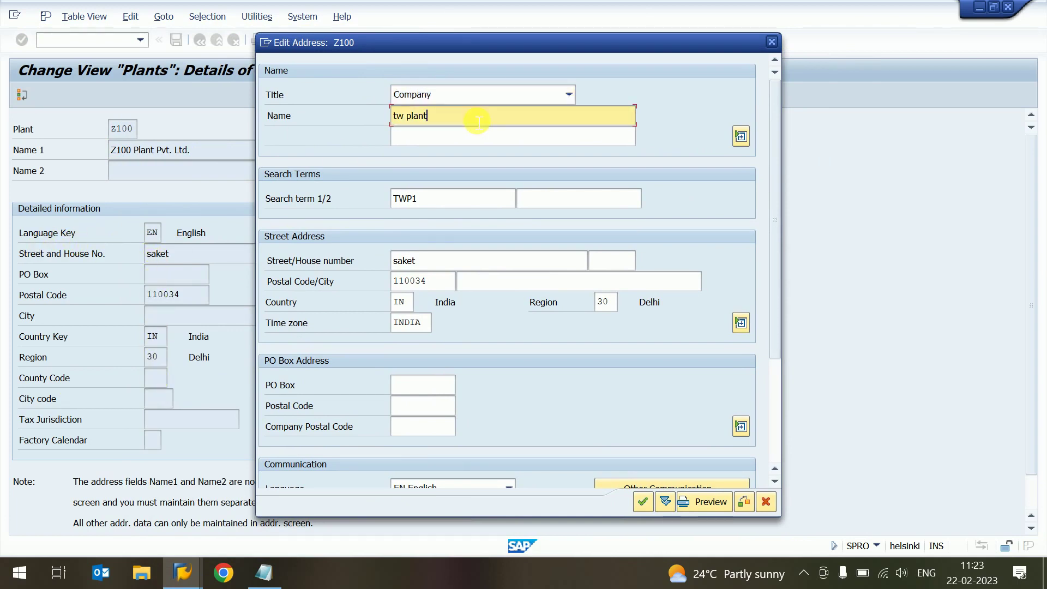
{"action": "key", "text": "ctrl+a"}
{"action": "key", "text": "BackSpace"}
{"action": "type", "text": "Z100"}
{"action": "type", "text": "Plant Pvt."}
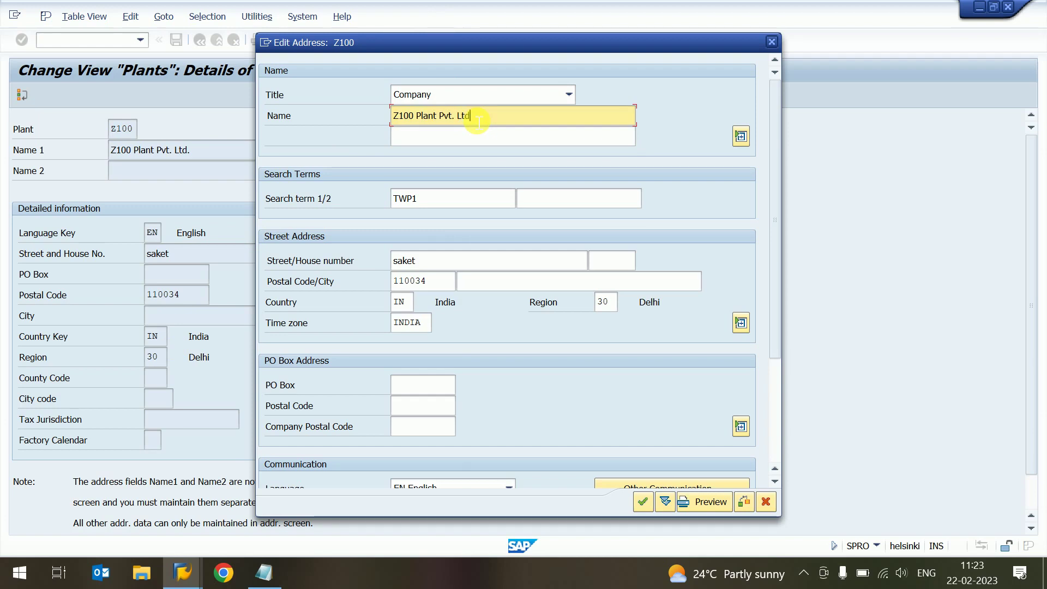
{"action": "type", "text": " Ltd."}
{"action": "left_click", "coordinate": [433, 140]}
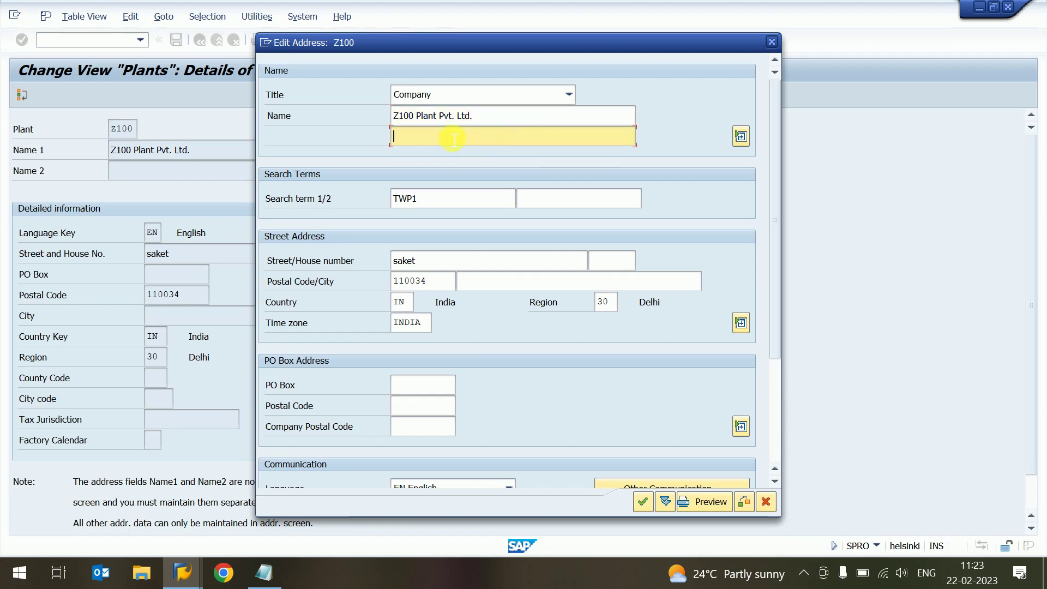
{"action": "type", "text": "Z100 Tes"}
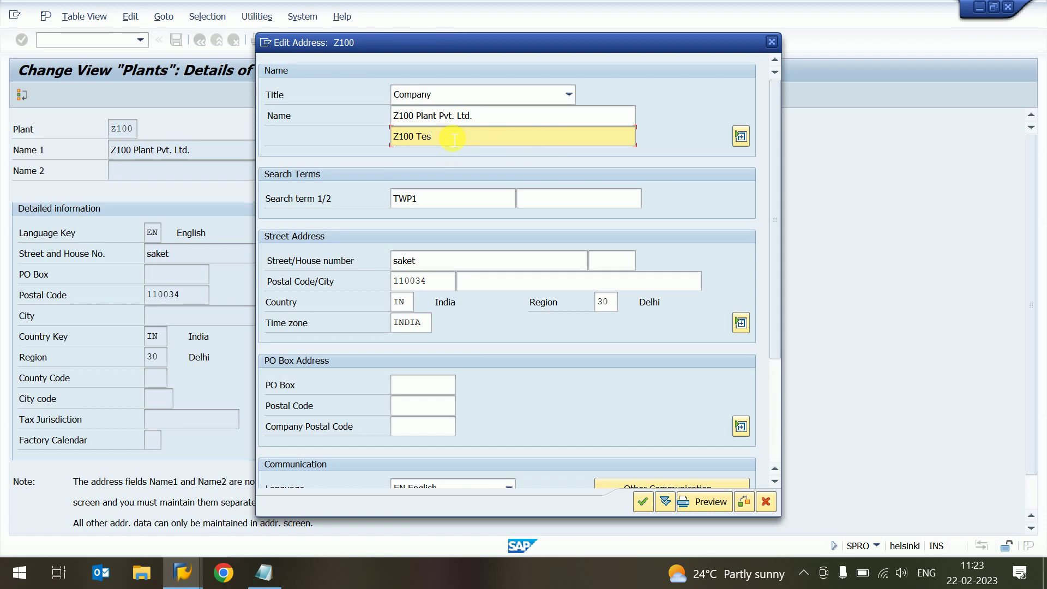
{"action": "type", "text": "t Plant"}
Change the search term from TWP1 to Z100 and check the extra name lines
{"action": "left_click", "coordinate": [438, 206]}
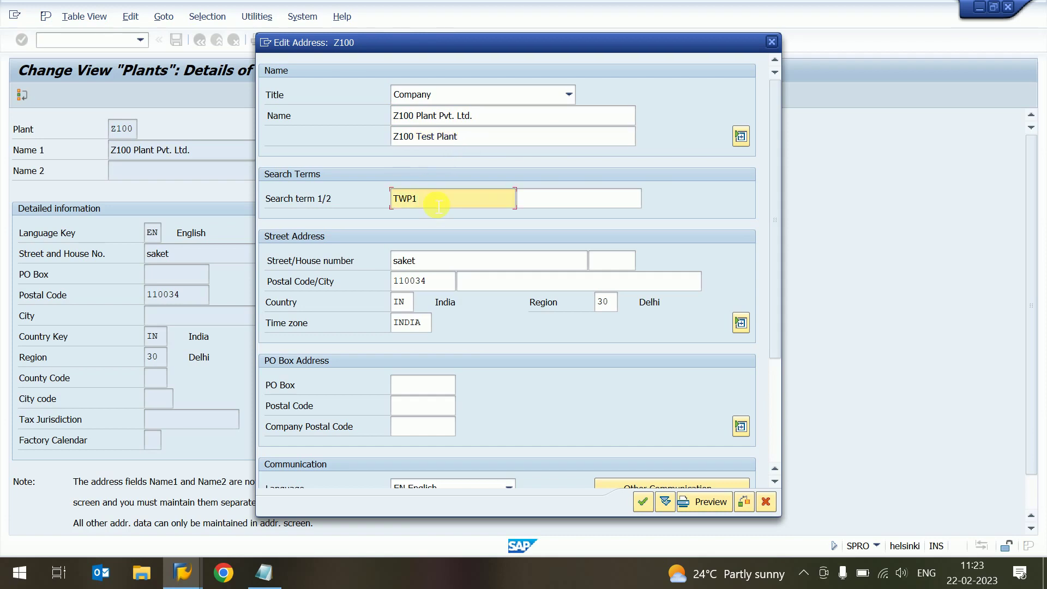
{"action": "key", "text": "BackSpace"}
{"action": "key", "text": "BackSpace"}
{"action": "key", "text": "BackSpace"}
{"action": "key", "text": "BackSpace"}
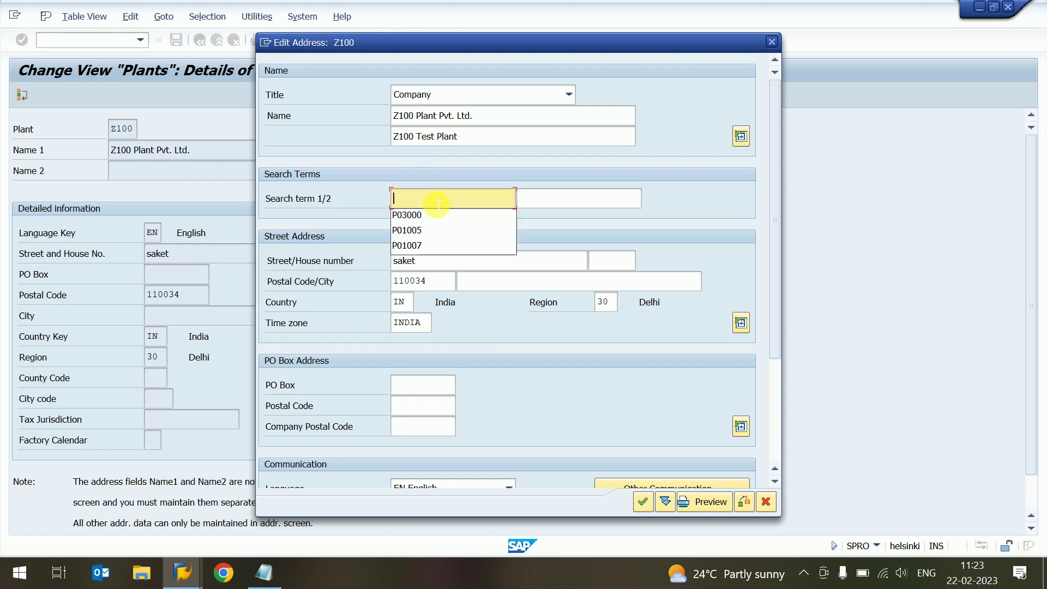
{"action": "type", "text": "Z100"}
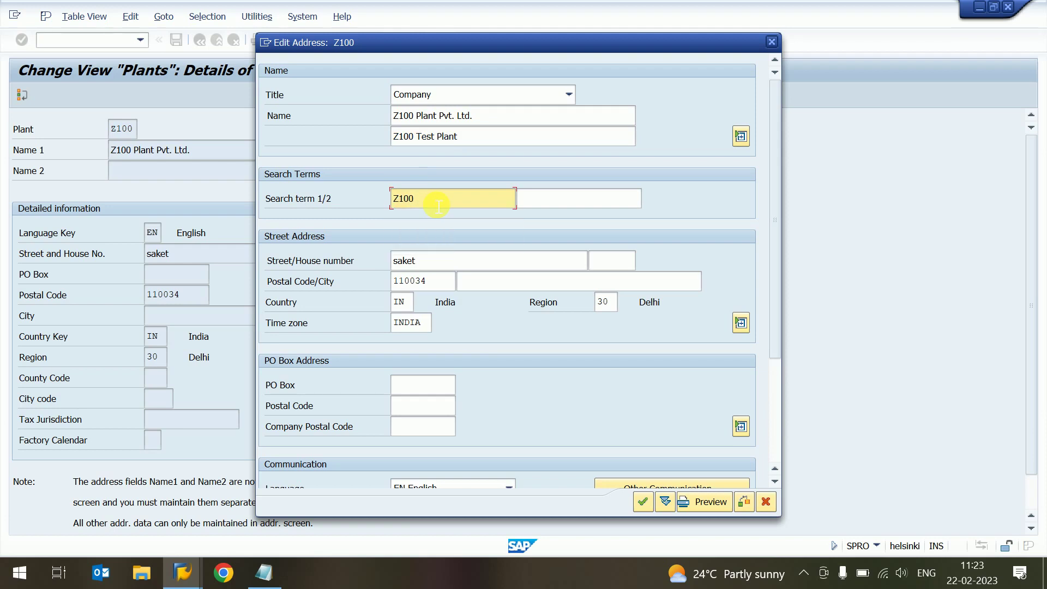
{"action": "key", "text": "Tab"}
{"action": "key", "text": "Tab"}
{"action": "key", "text": "shift+Tab"}
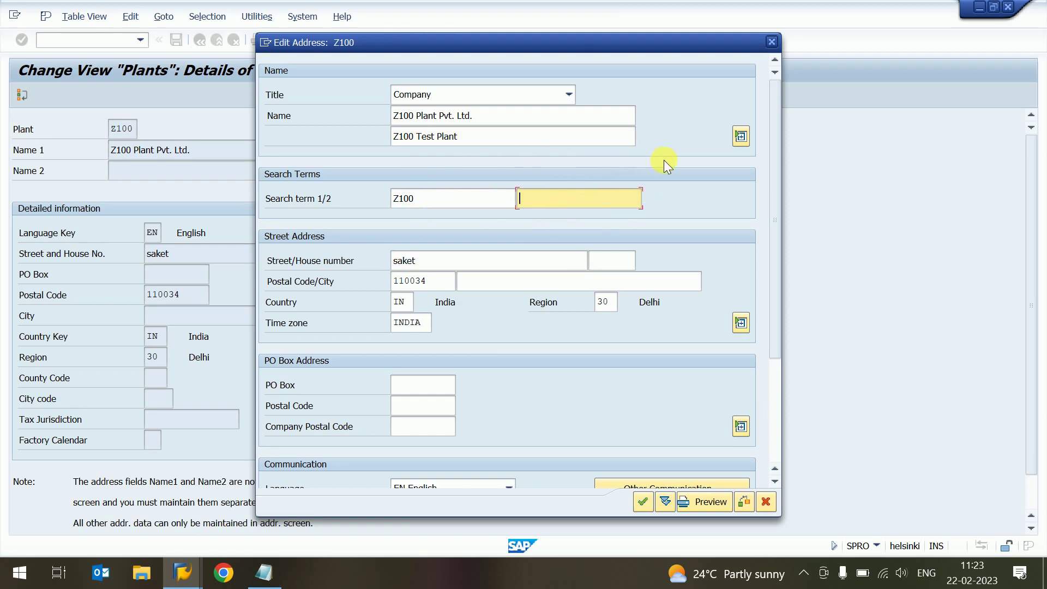
{"action": "left_click", "coordinate": [741, 136]}
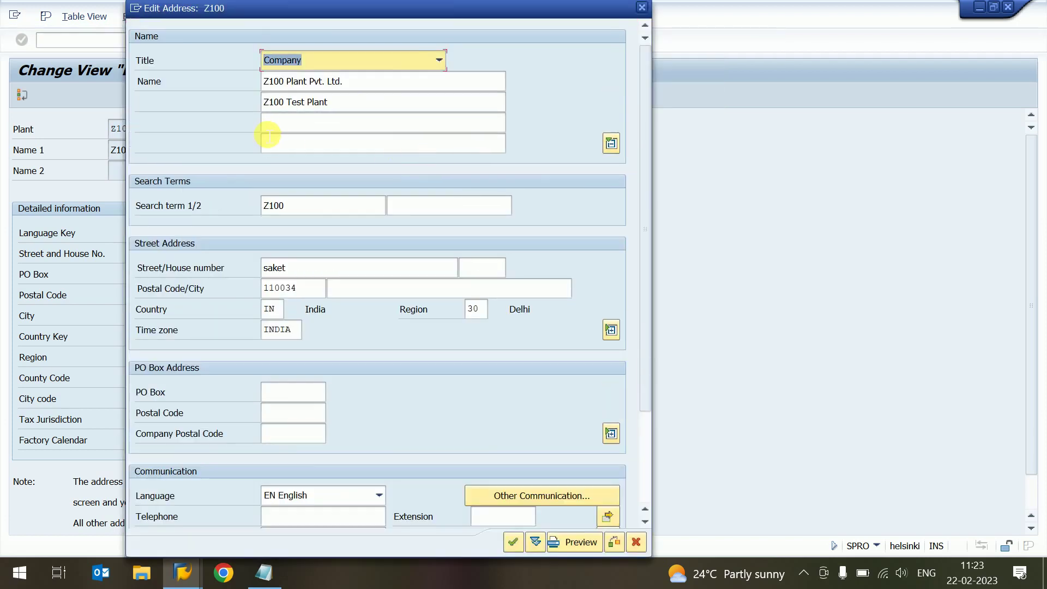
{"action": "left_click", "coordinate": [343, 106]}
{"action": "left_click", "coordinate": [304, 126]}
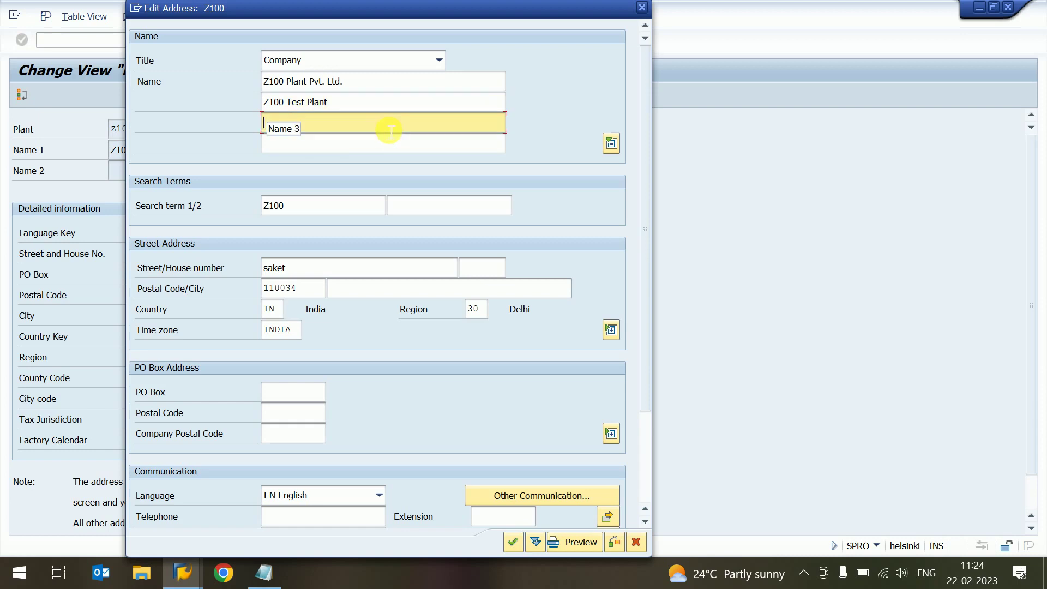
{"action": "left_click", "coordinate": [376, 152]}
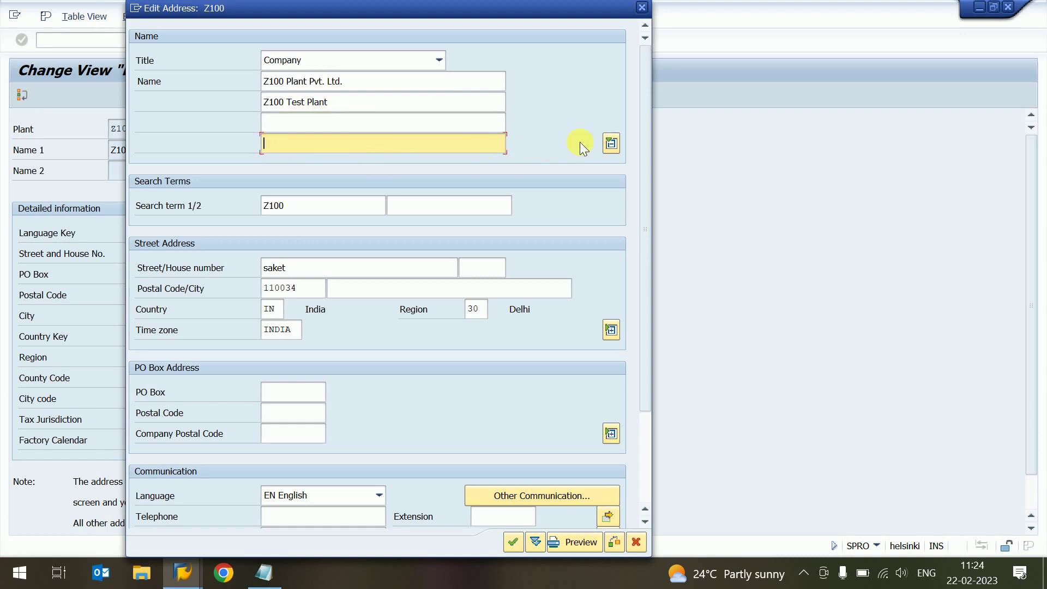
{"action": "left_click", "coordinate": [610, 142]}
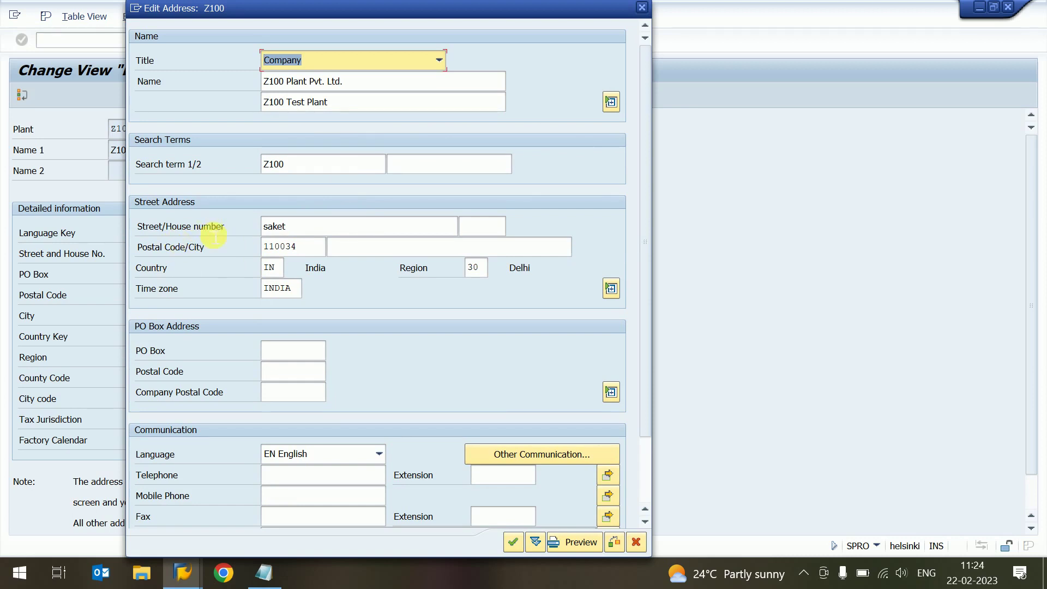
Edit the copied street and house number, and change the postal code 110034 to 122001
{"action": "left_click", "coordinate": [330, 226]}
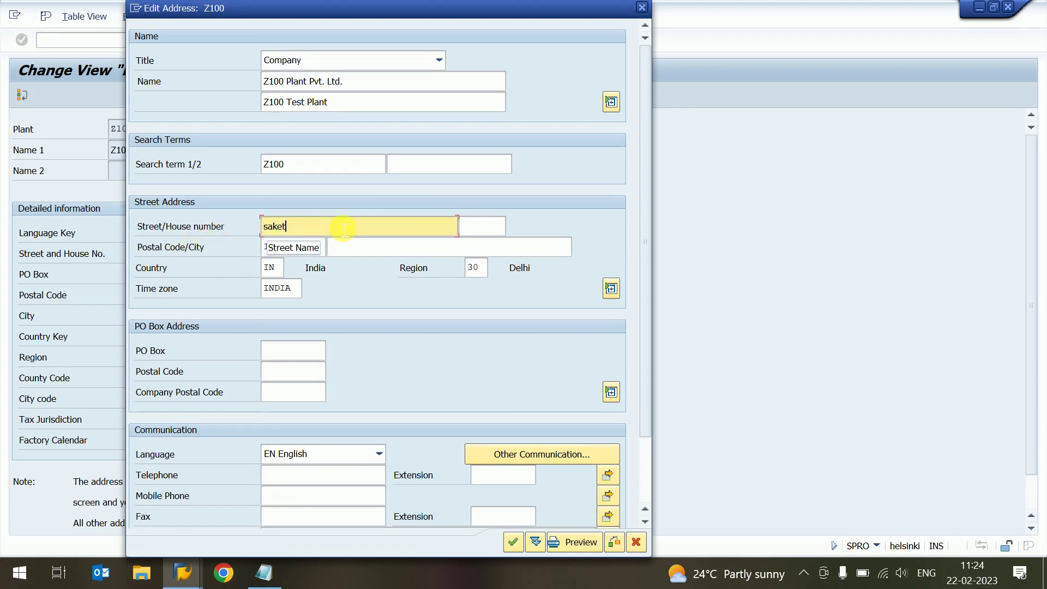
{"action": "left_click", "coordinate": [479, 226]}
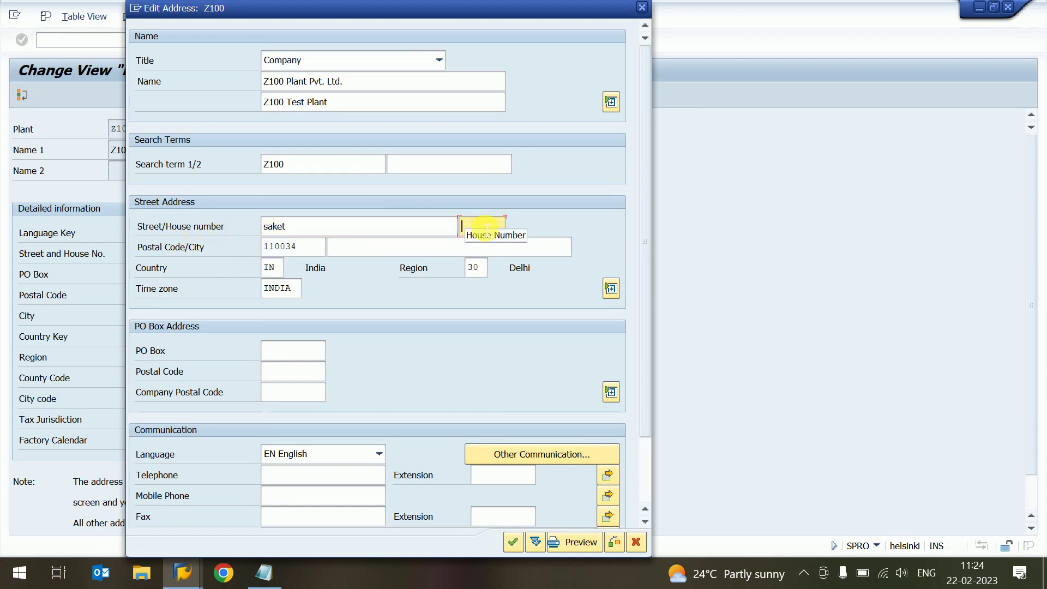
{"action": "type", "text": "302"}
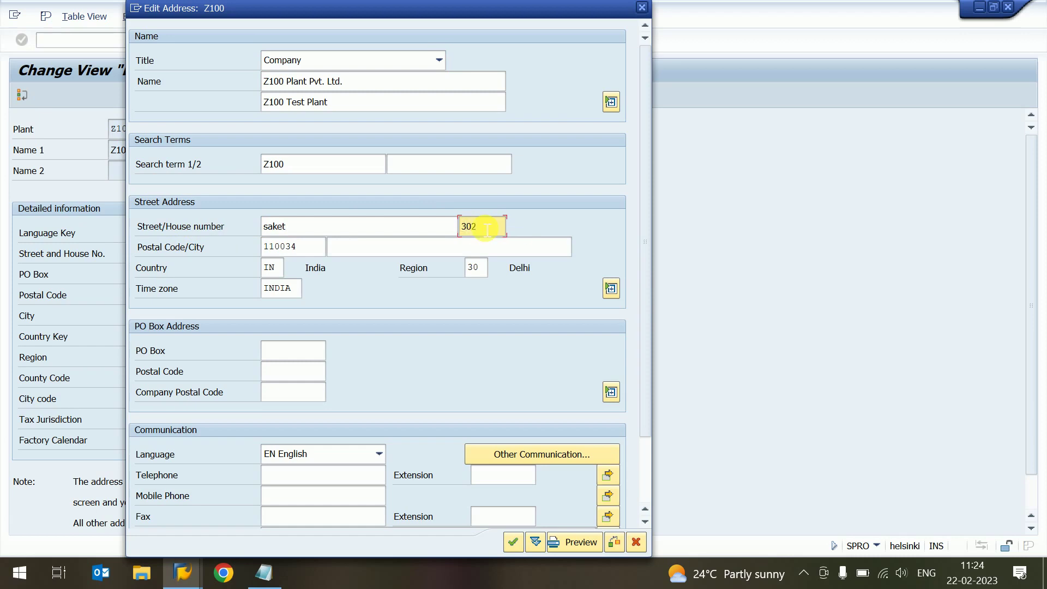
{"action": "key", "text": "shift+Tab"}
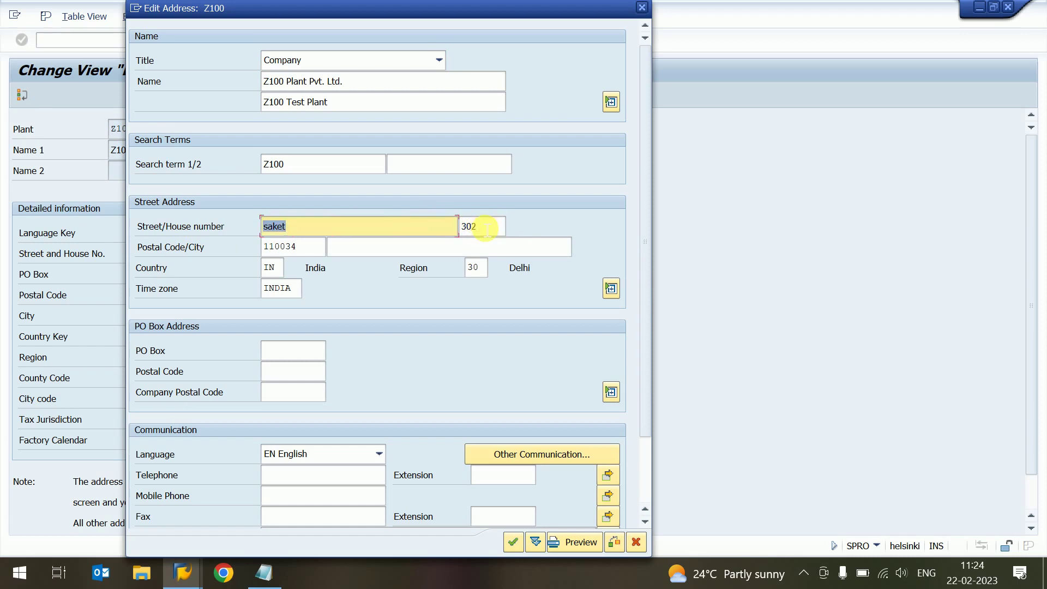
{"action": "type", "text": "Gurgaon"}
{"action": "left_click", "coordinate": [316, 250]}
{"action": "double_click", "coordinate": [316, 250]}
{"action": "type", "text": "1"}
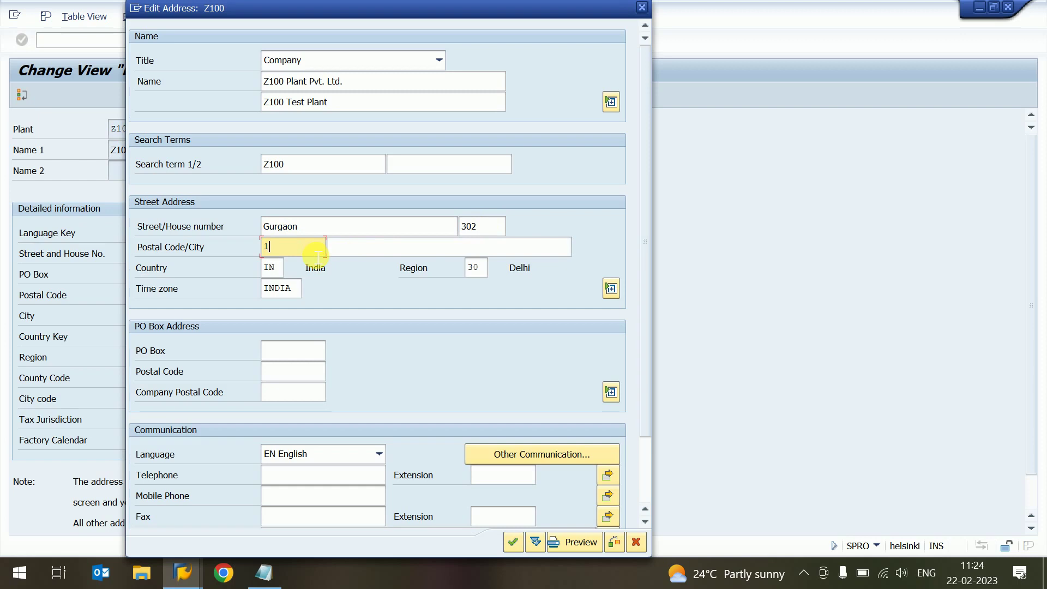
{"action": "type", "text": "22001"}
{"action": "key", "text": "Tab"}
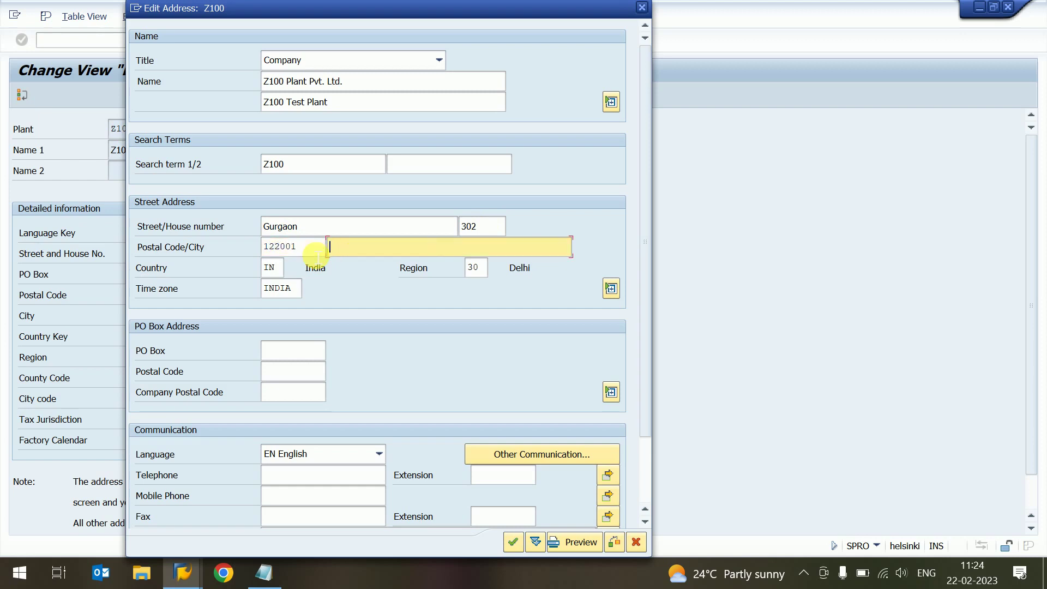
Set the street to 'Main Road Gurgaon Bus stand' and the city to Gurgaon
{"action": "key", "text": "shift+Tab"}
{"action": "key", "text": "shift+Tab"}
{"action": "key", "text": "shift+Tab"}
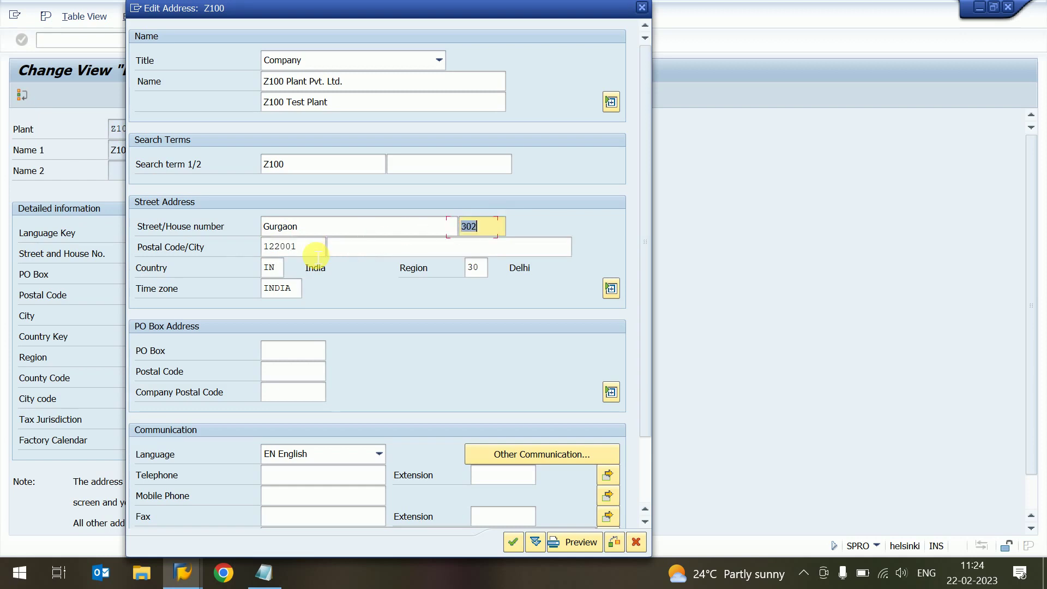
{"action": "type", "text": "Main "}
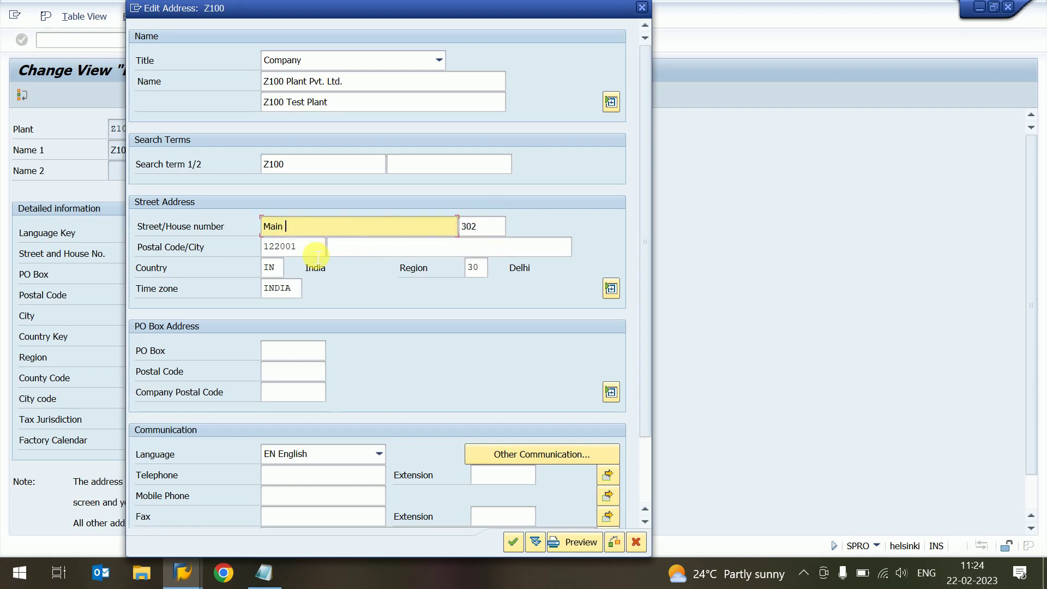
{"action": "type", "text": "R"}
{"action": "type", "text": "Road"}
{"action": "type", "text": " G"}
{"action": "type", "text": "urg"}
{"action": "type", "text": "aon Bustand"}
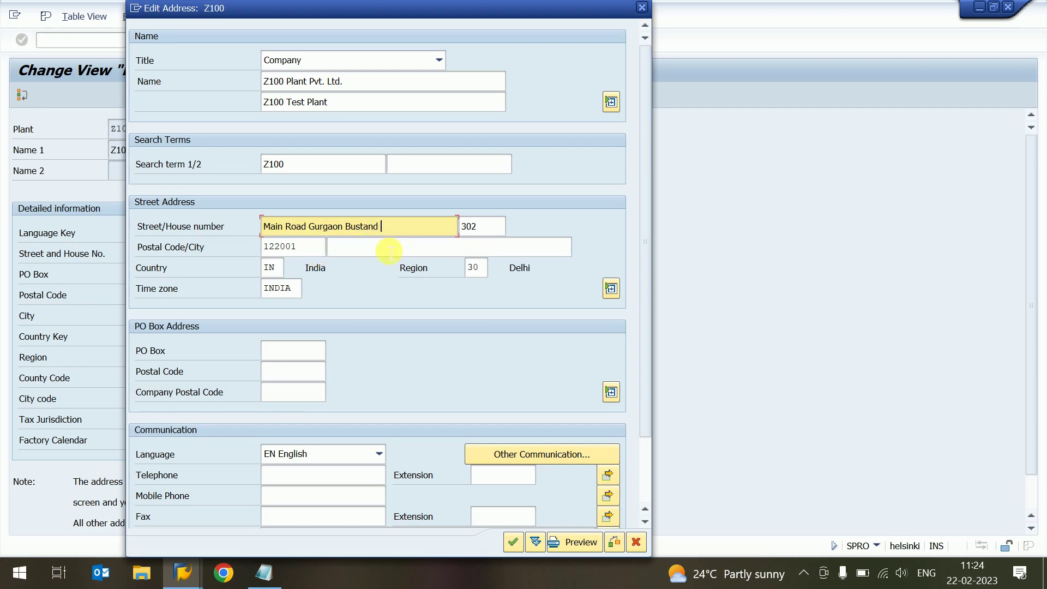
{"action": "left_click", "coordinate": [358, 227]}
{"action": "key", "text": "BackSpace"}
{"action": "key", "text": "BackSpace"}
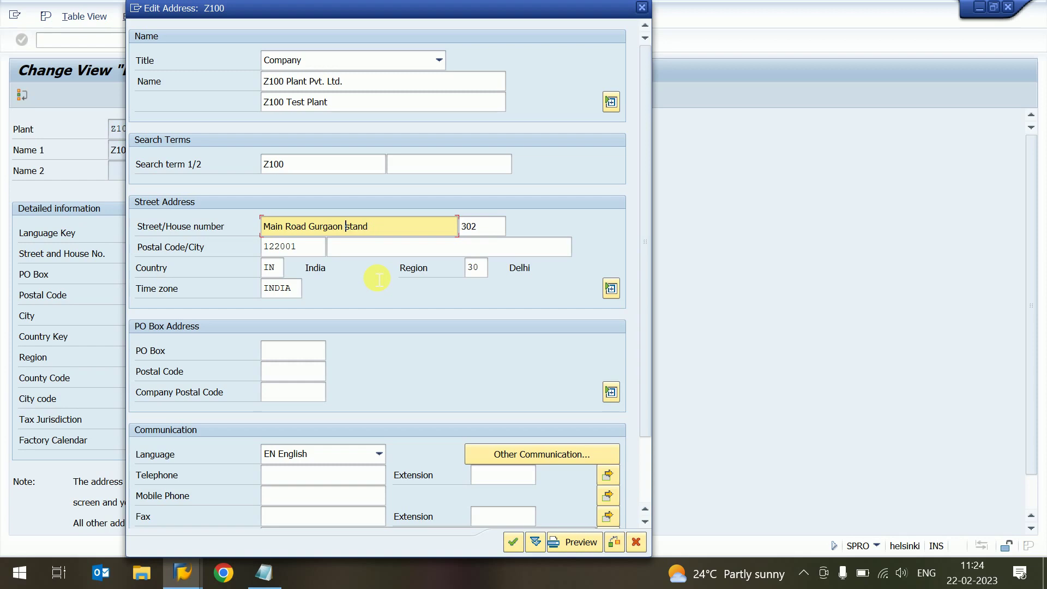
{"action": "type", "text": "Bus"}
{"action": "left_click", "coordinate": [378, 249]}
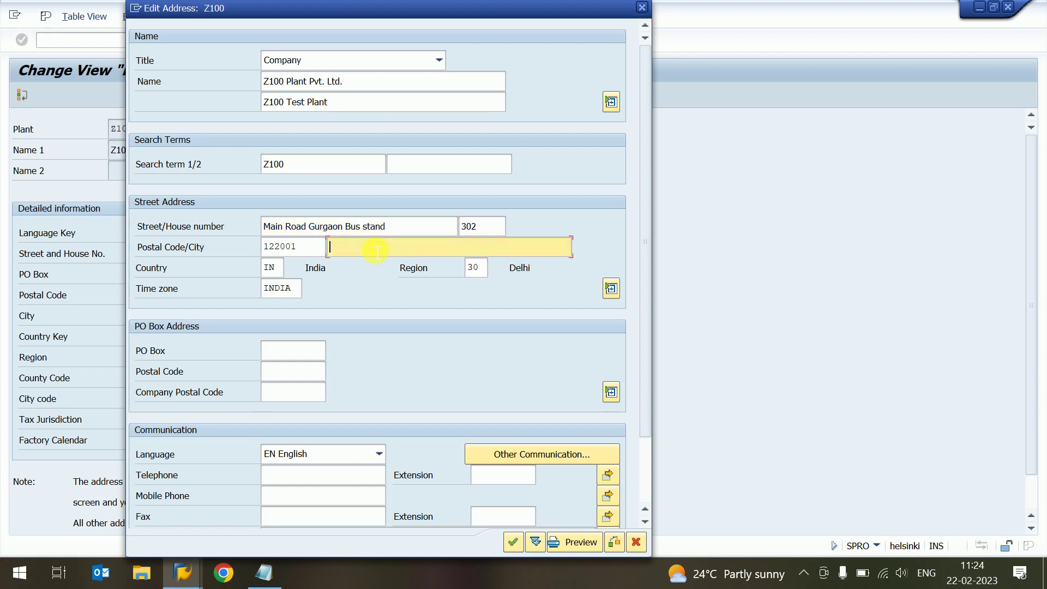
{"action": "type", "text": "G"}
{"action": "type", "text": "urgaon"}
{"action": "left_click", "coordinate": [475, 267]}
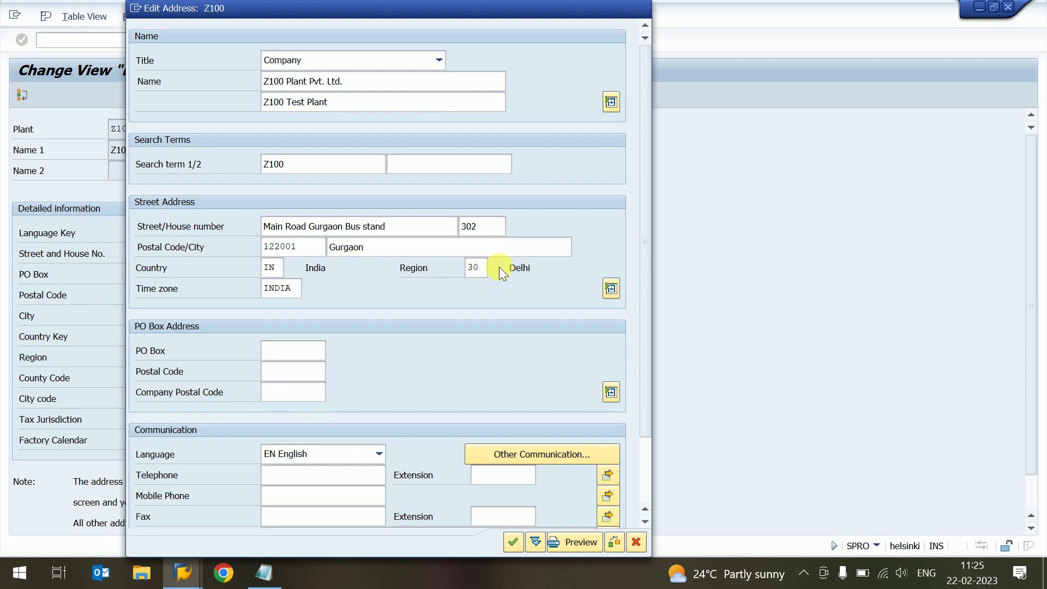
Pick region 07 Haryana from the search help and expand the street address fields
{"action": "key", "text": "Return"}
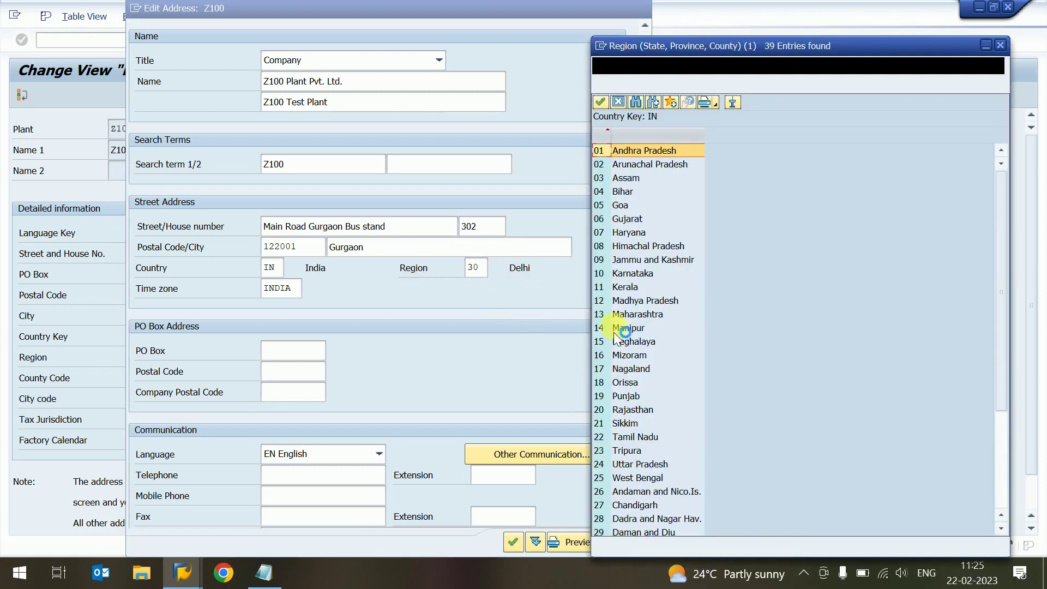
{"action": "left_click", "coordinate": [624, 234]}
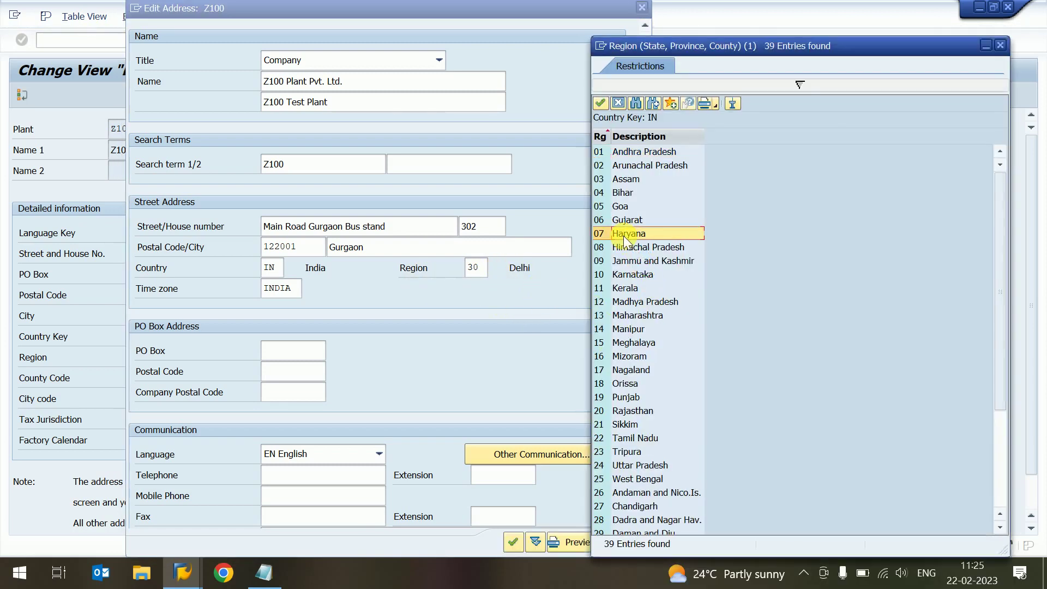
{"action": "double_click", "coordinate": [624, 236]}
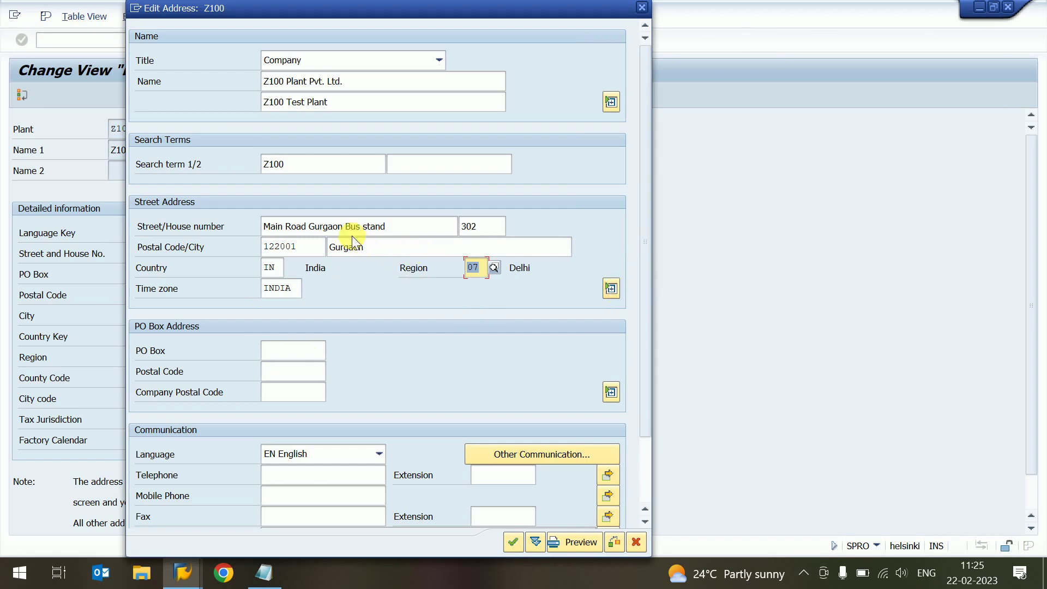
{"action": "left_click", "coordinate": [612, 287]}
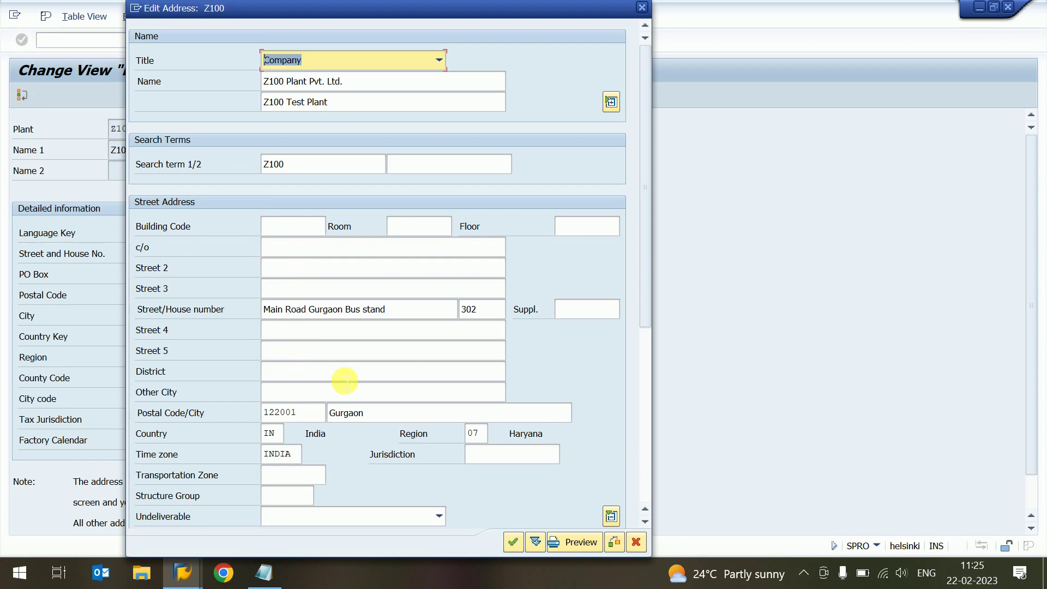
Collapse the street address, keep title Company, and check the formatted Z100 address preview
{"action": "left_click", "coordinate": [605, 514]}
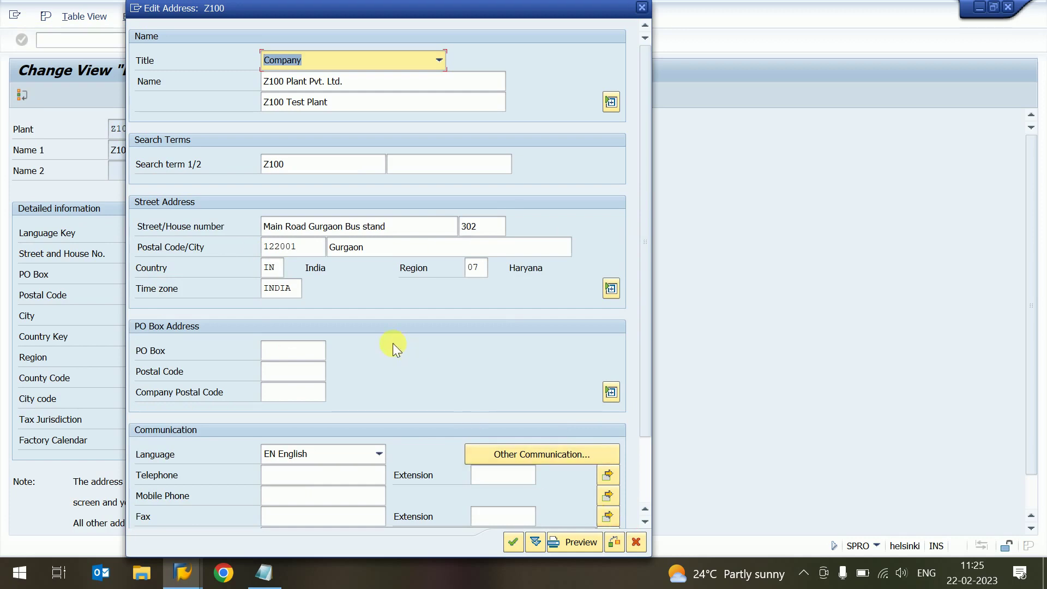
{"action": "key", "text": "F4"}
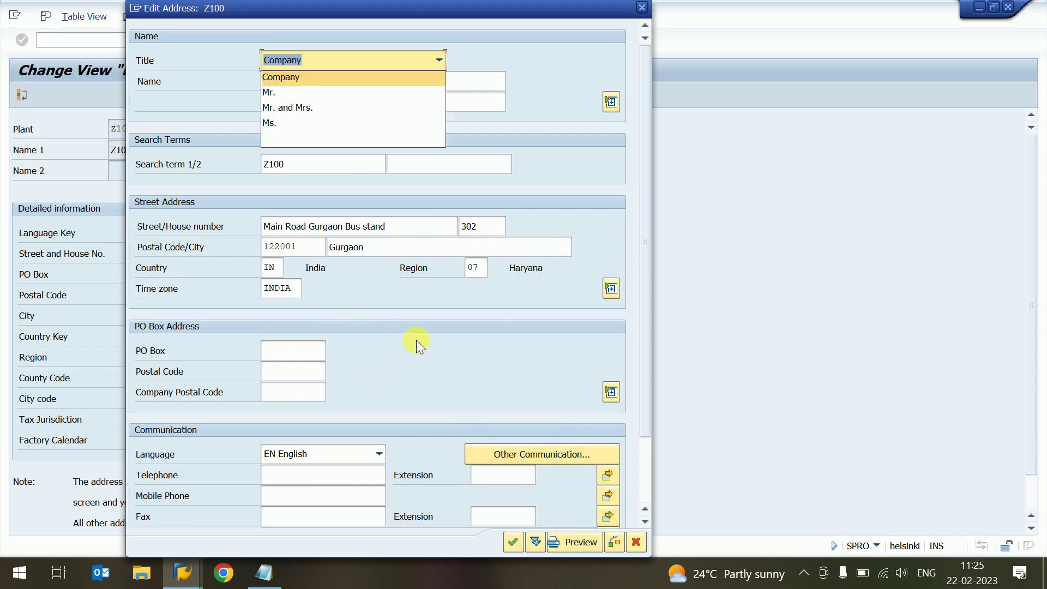
{"action": "key", "text": "Escape"}
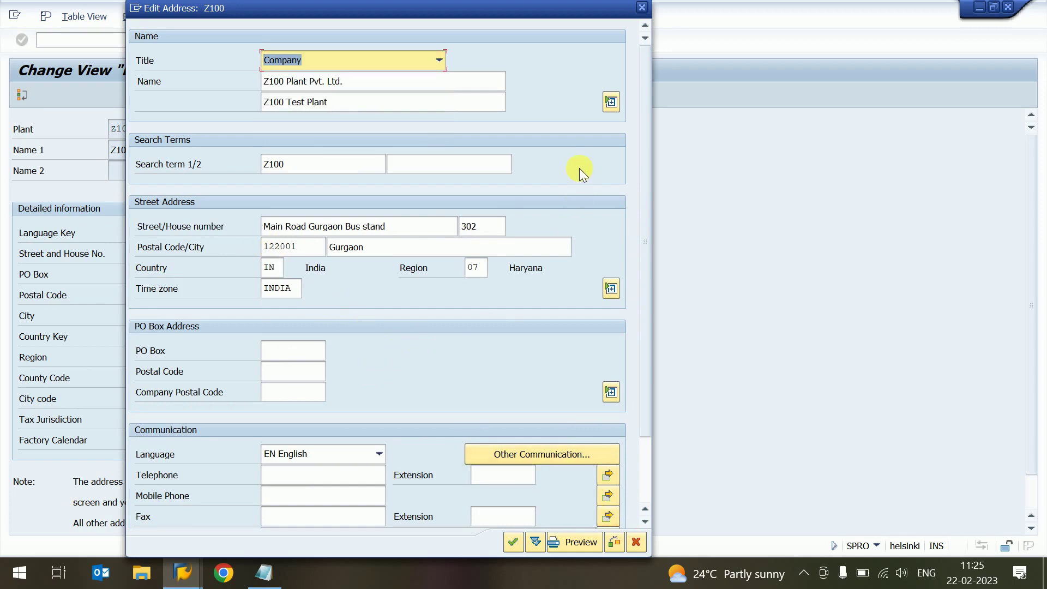
{"action": "left_click", "coordinate": [501, 235]}
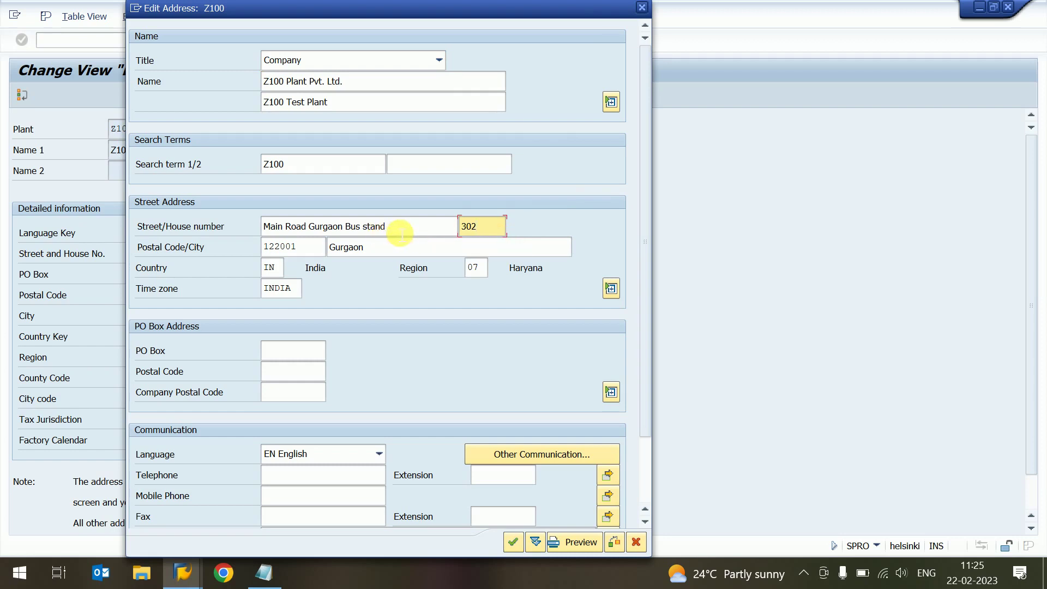
{"action": "left_click", "coordinate": [570, 543]}
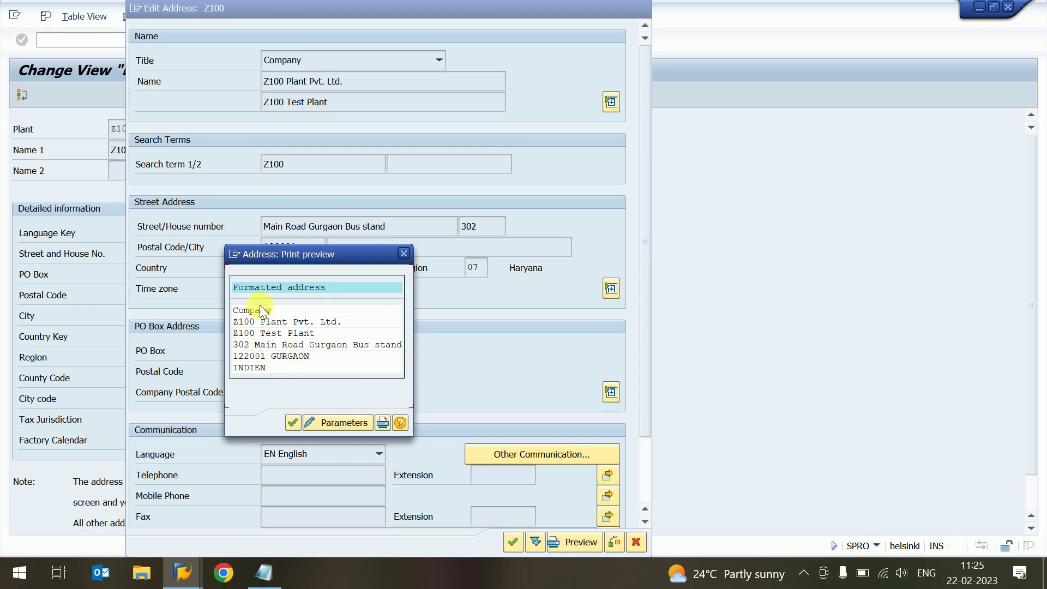
{"action": "left_click", "coordinate": [293, 422]}
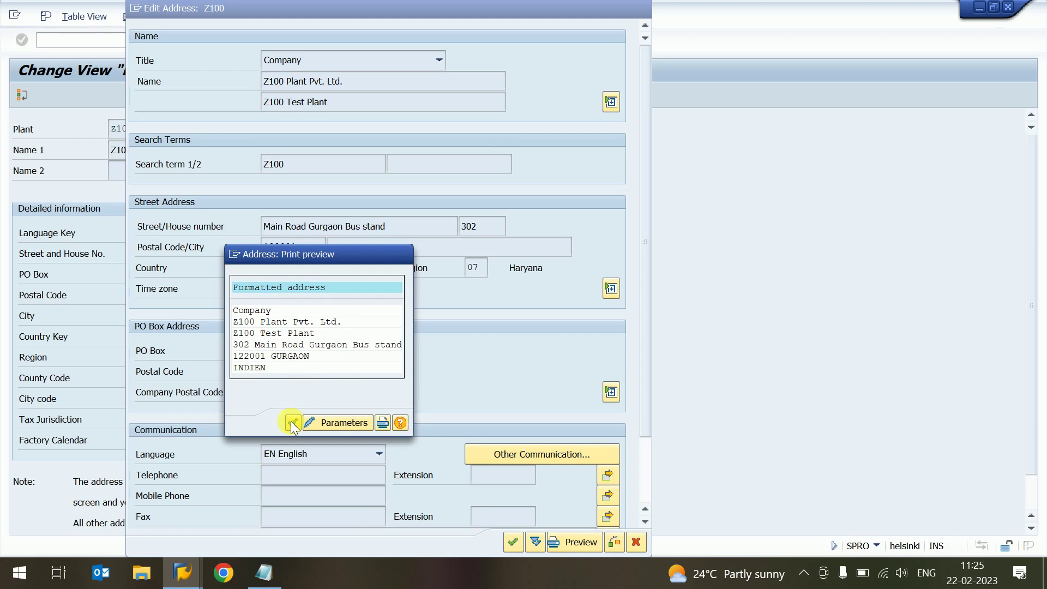
Accept the Gurgaon address and save new plant Z100 in the Plants overview
{"action": "left_click", "coordinate": [510, 540]}
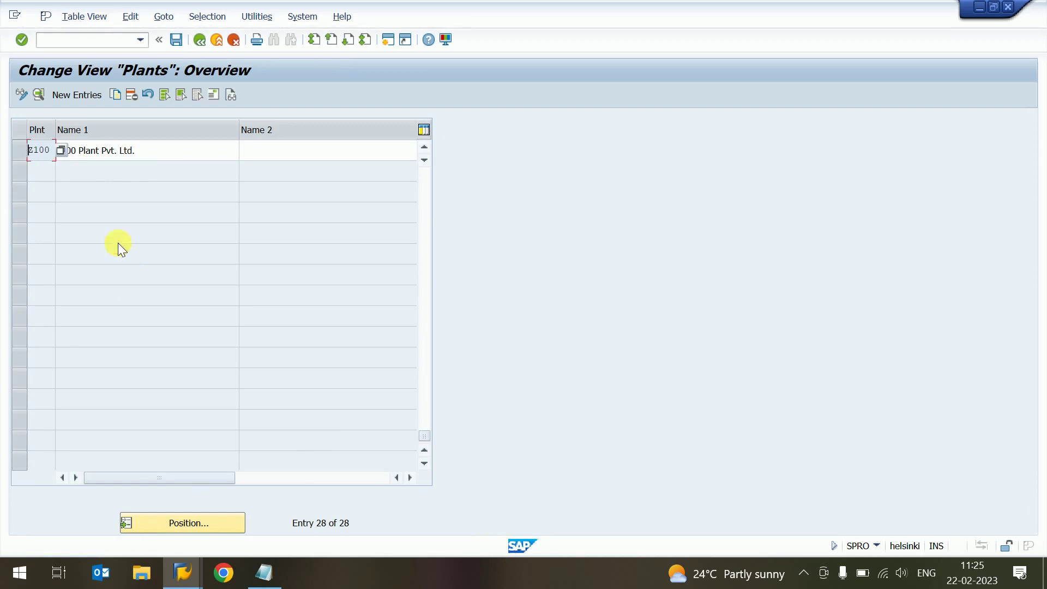
{"action": "left_click", "coordinate": [175, 39]}
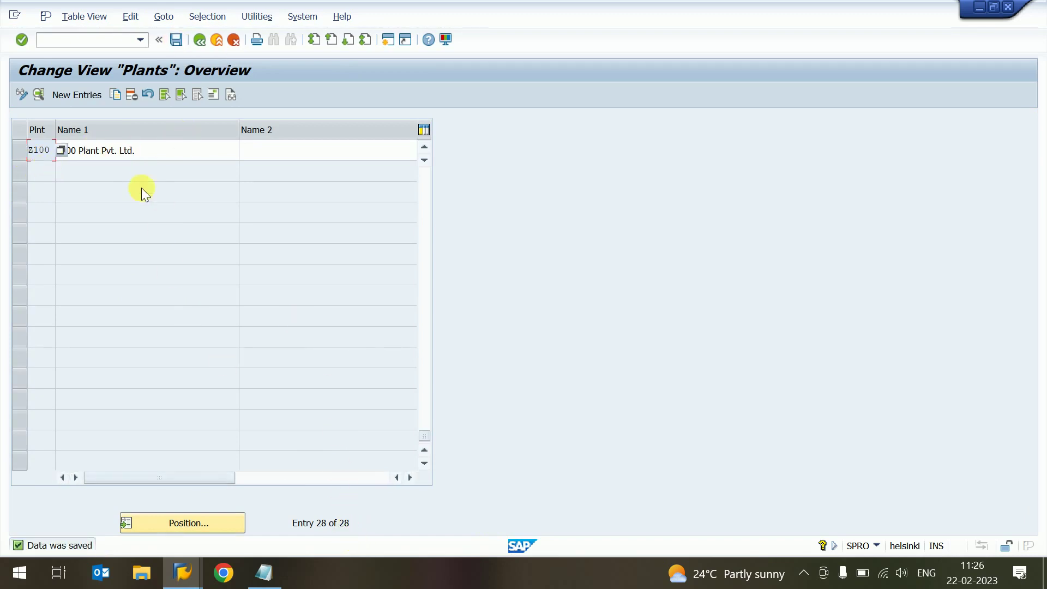
{"action": "left_click", "coordinate": [137, 156]}
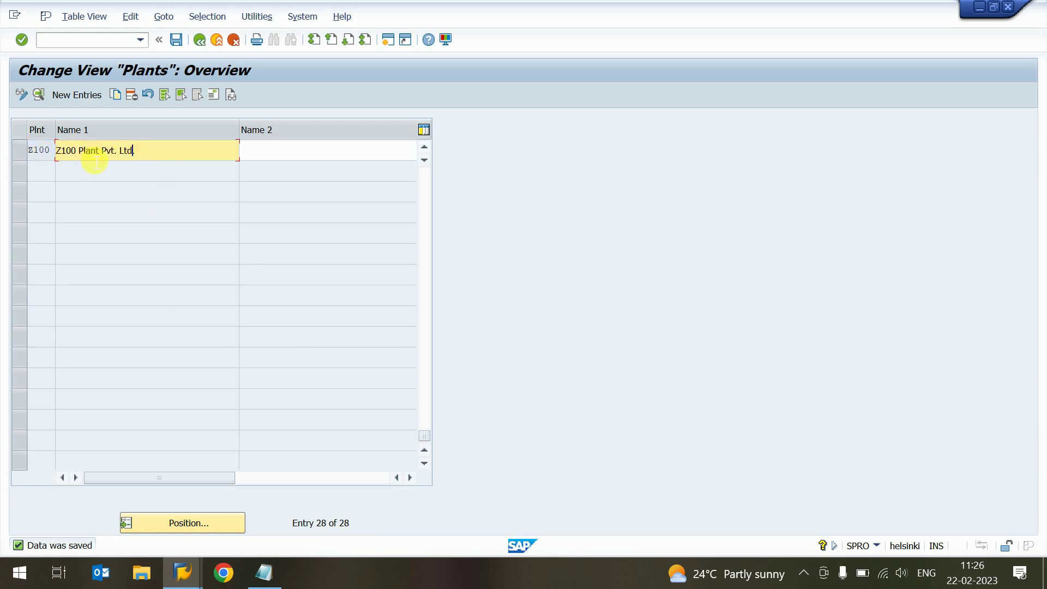
Review Z100's details and address: 302 Main Road Gurgaon, 122001 Gurgaon, region 07
{"action": "double_click", "coordinate": [84, 155]}
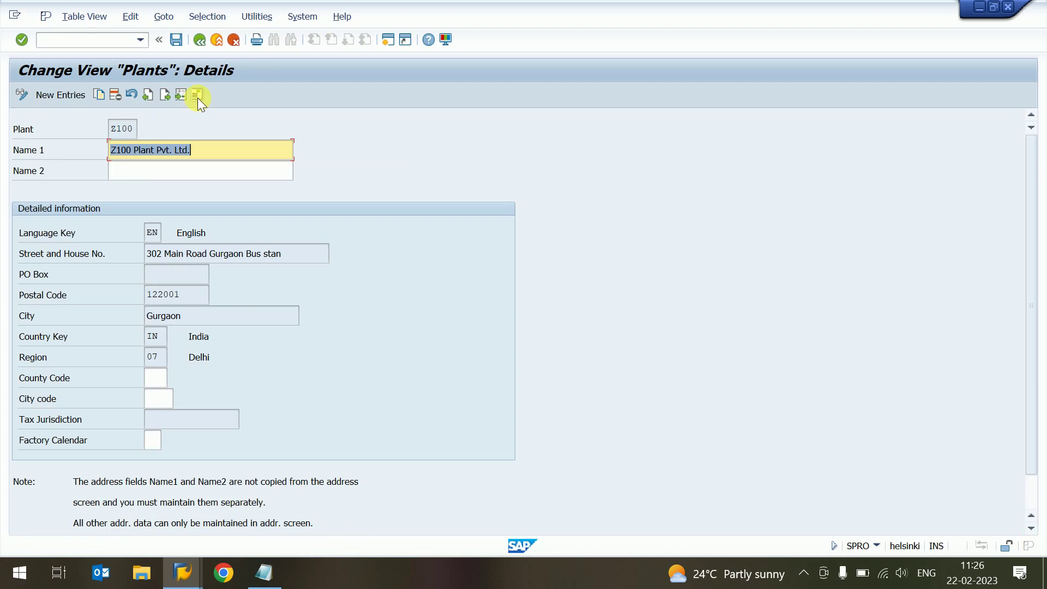
{"action": "left_click", "coordinate": [197, 96]}
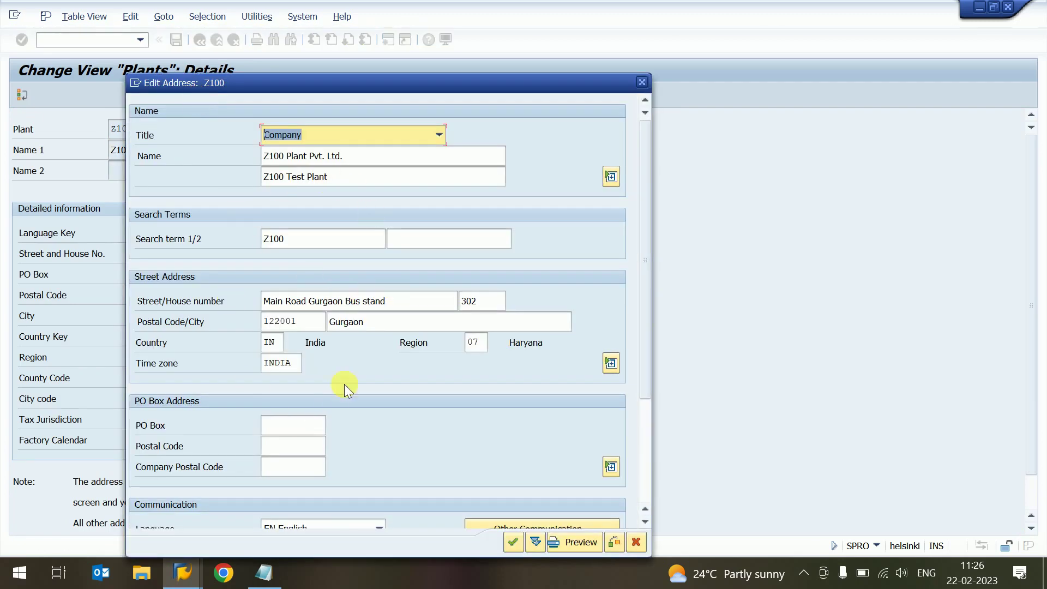
{"action": "left_click", "coordinate": [641, 83]}
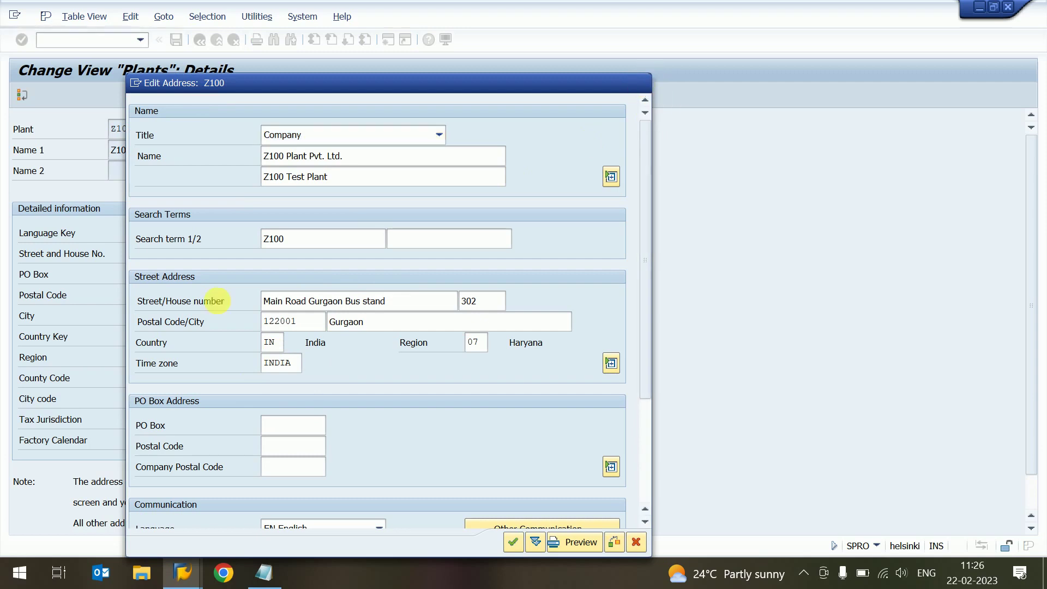
{"action": "left_click", "coordinate": [164, 362]}
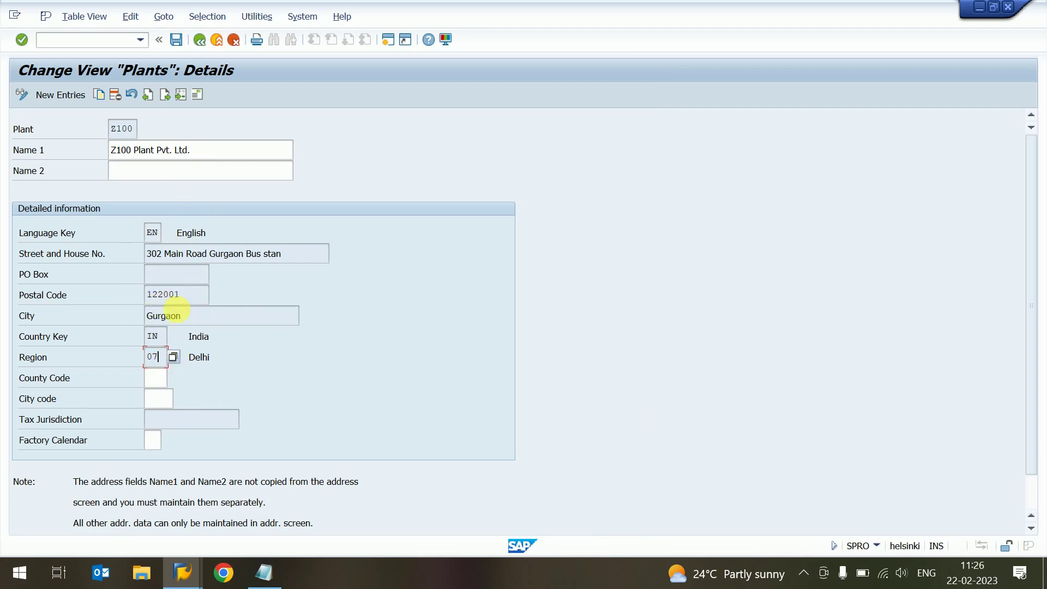
{"action": "left_click", "coordinate": [196, 321]}
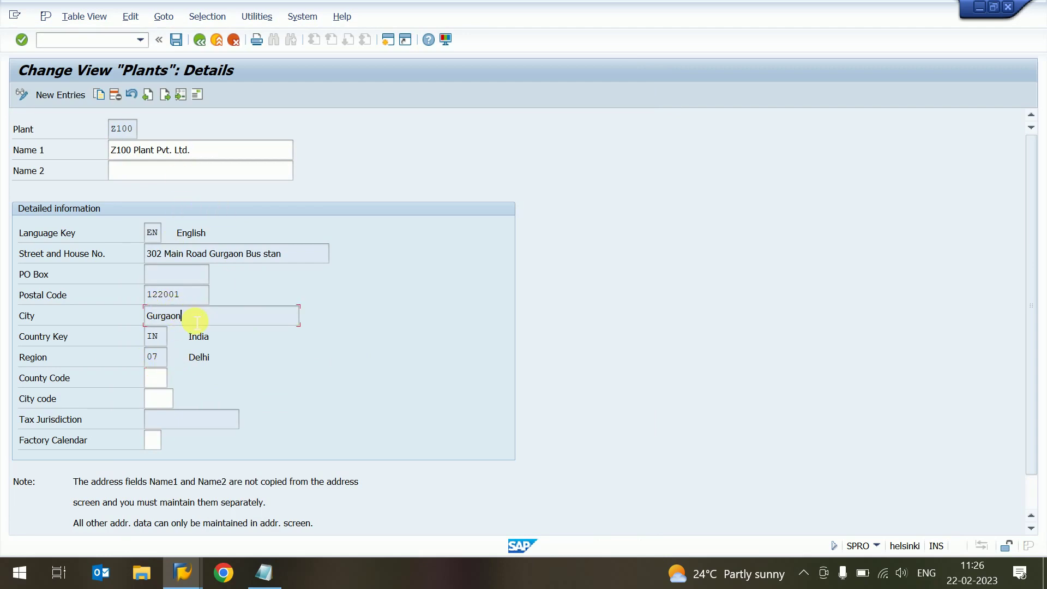
{"action": "left_click", "coordinate": [197, 95]}
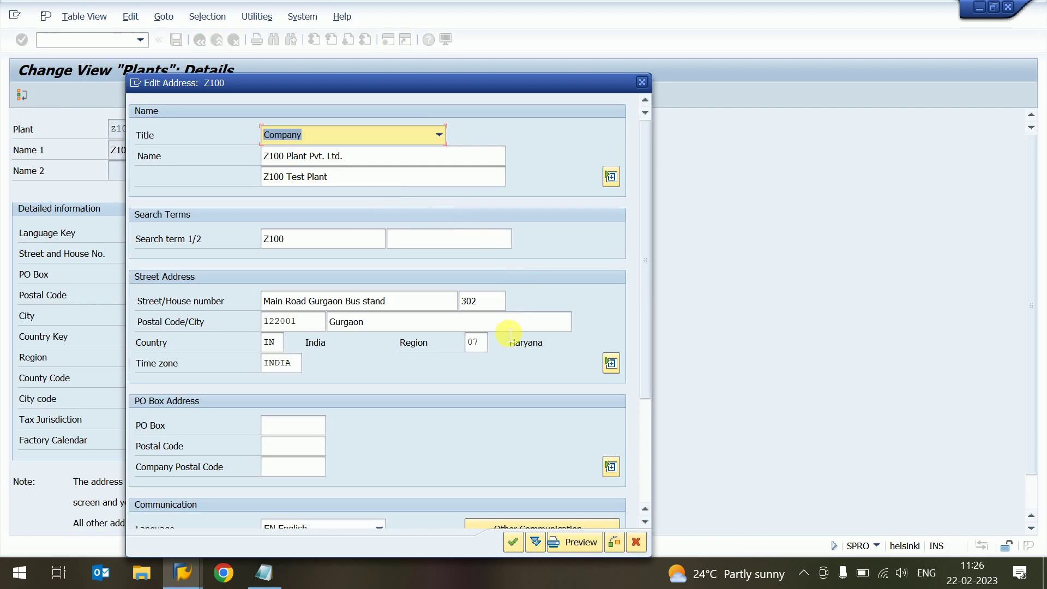
{"action": "left_click", "coordinate": [476, 342]}
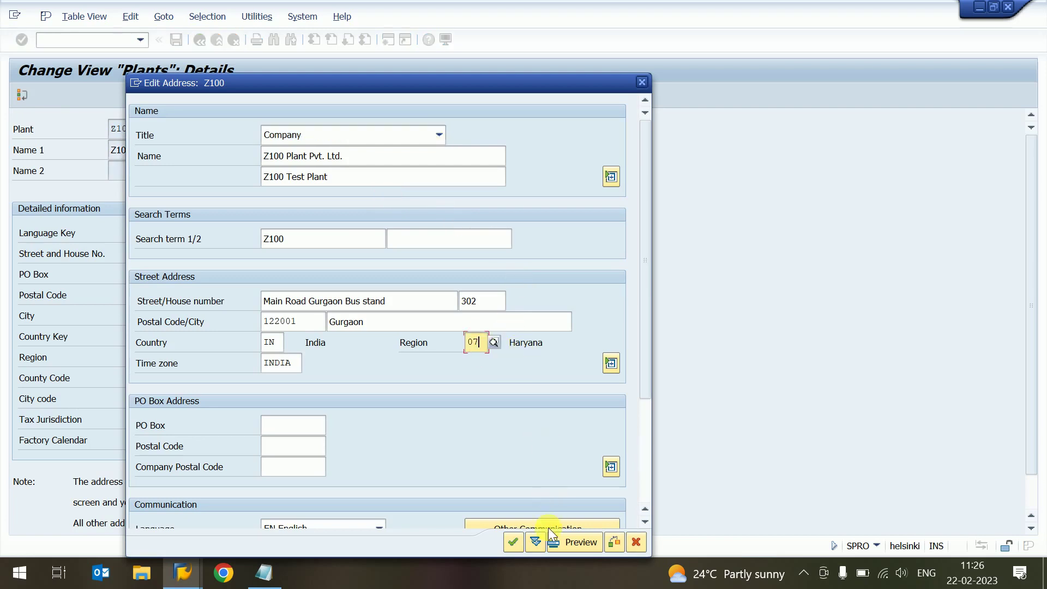
{"action": "left_click", "coordinate": [513, 542]}
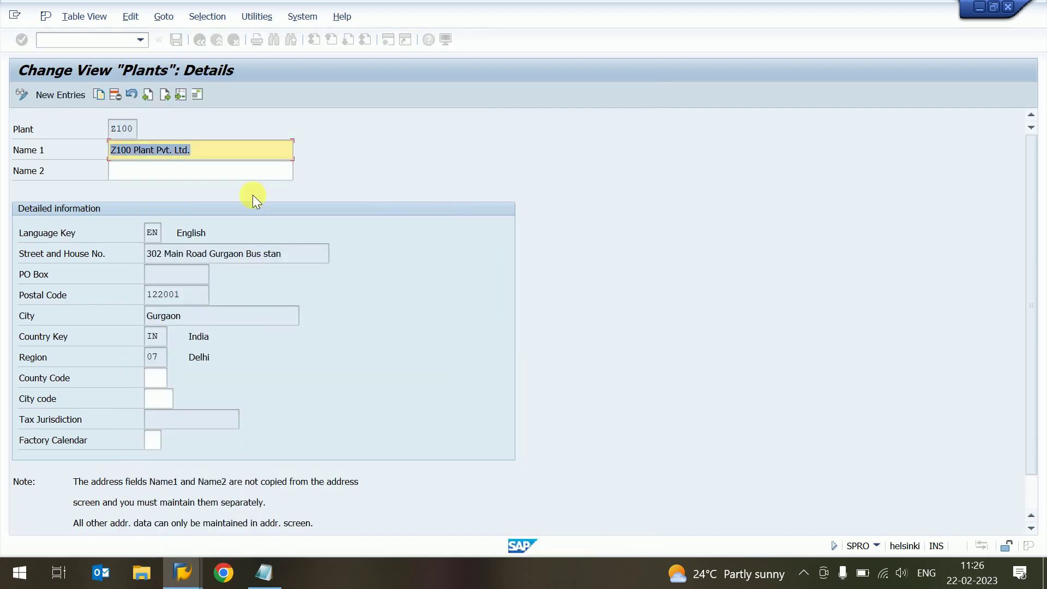